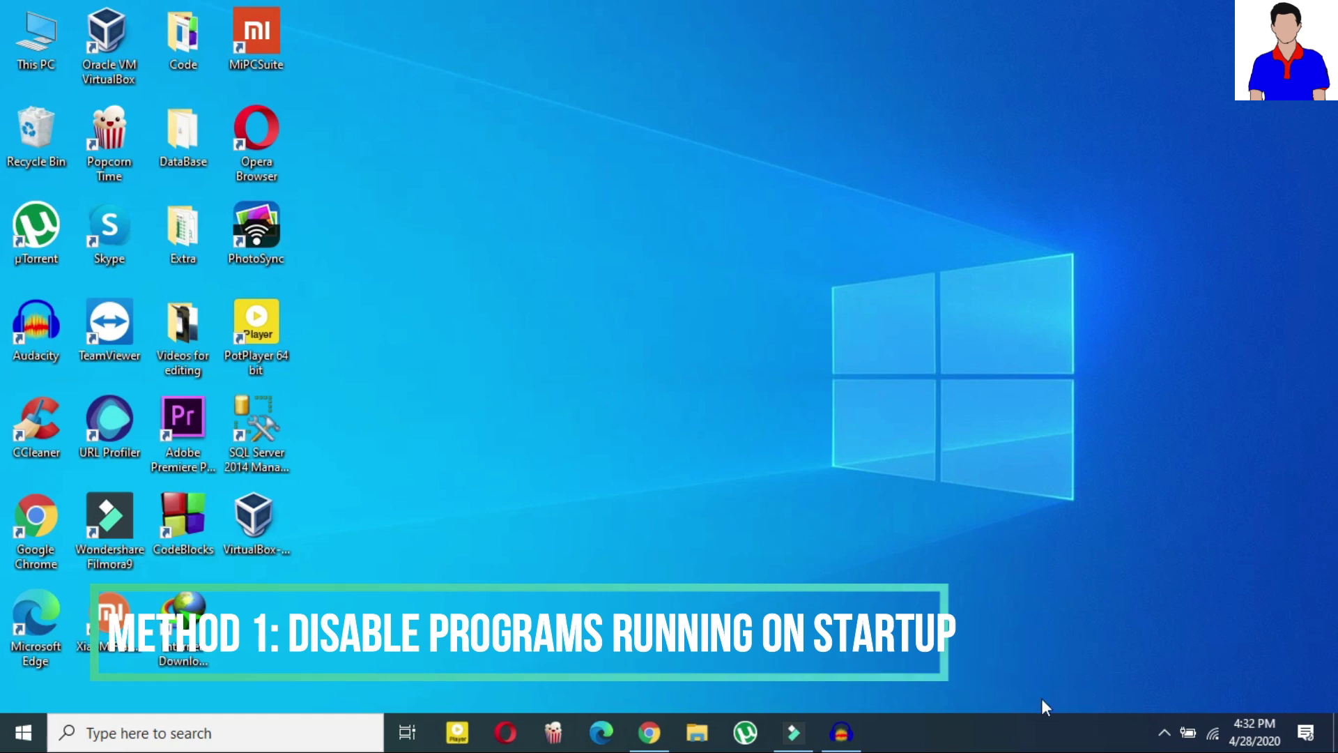
In Task Manager's Startup list, select CCXProcess and open its actions, then close Task Manager.
right_click(1011, 741)
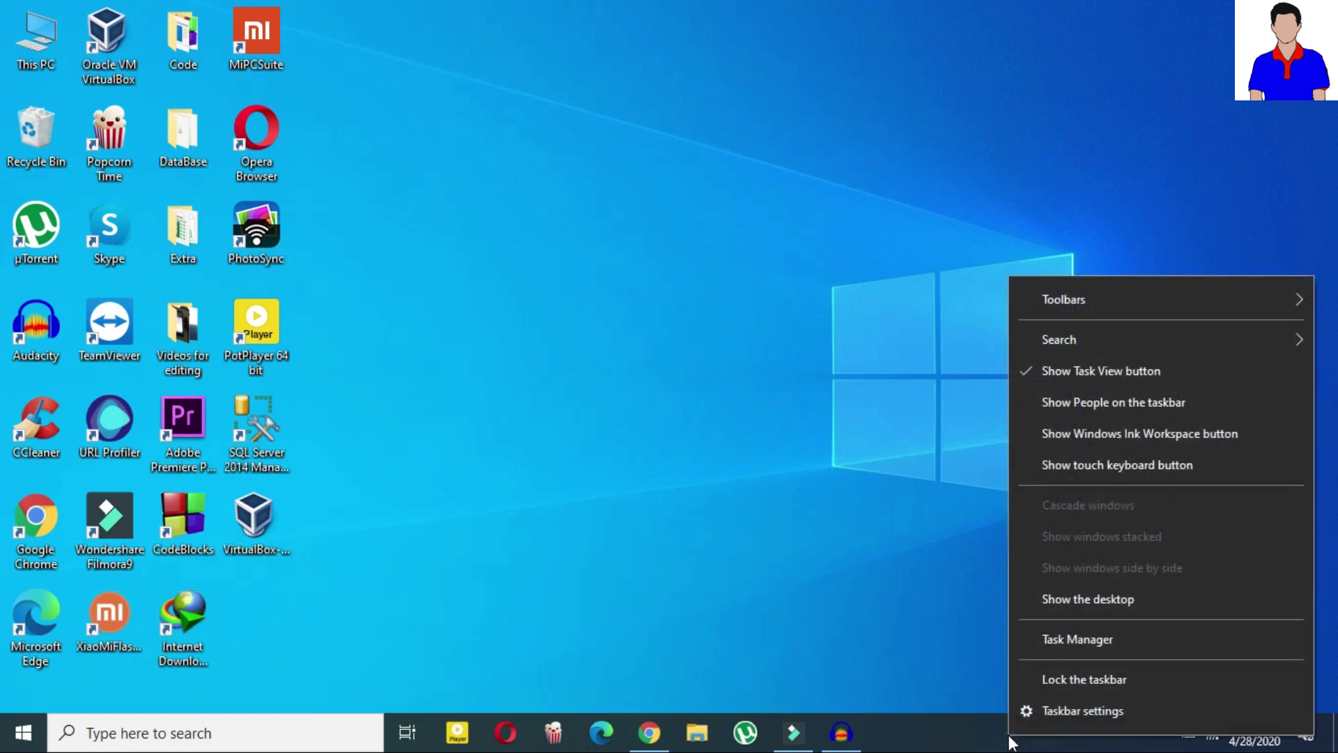
left_click(1051, 634)
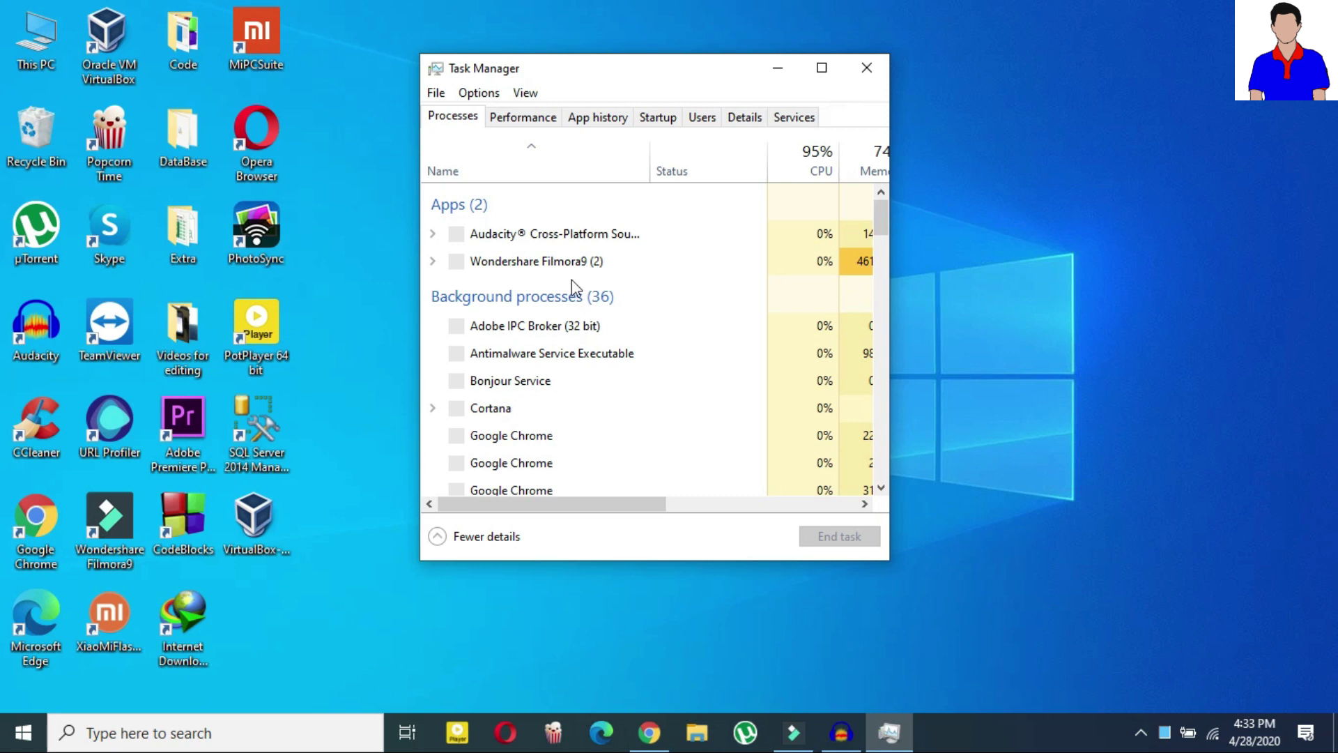
left_click(670, 119)
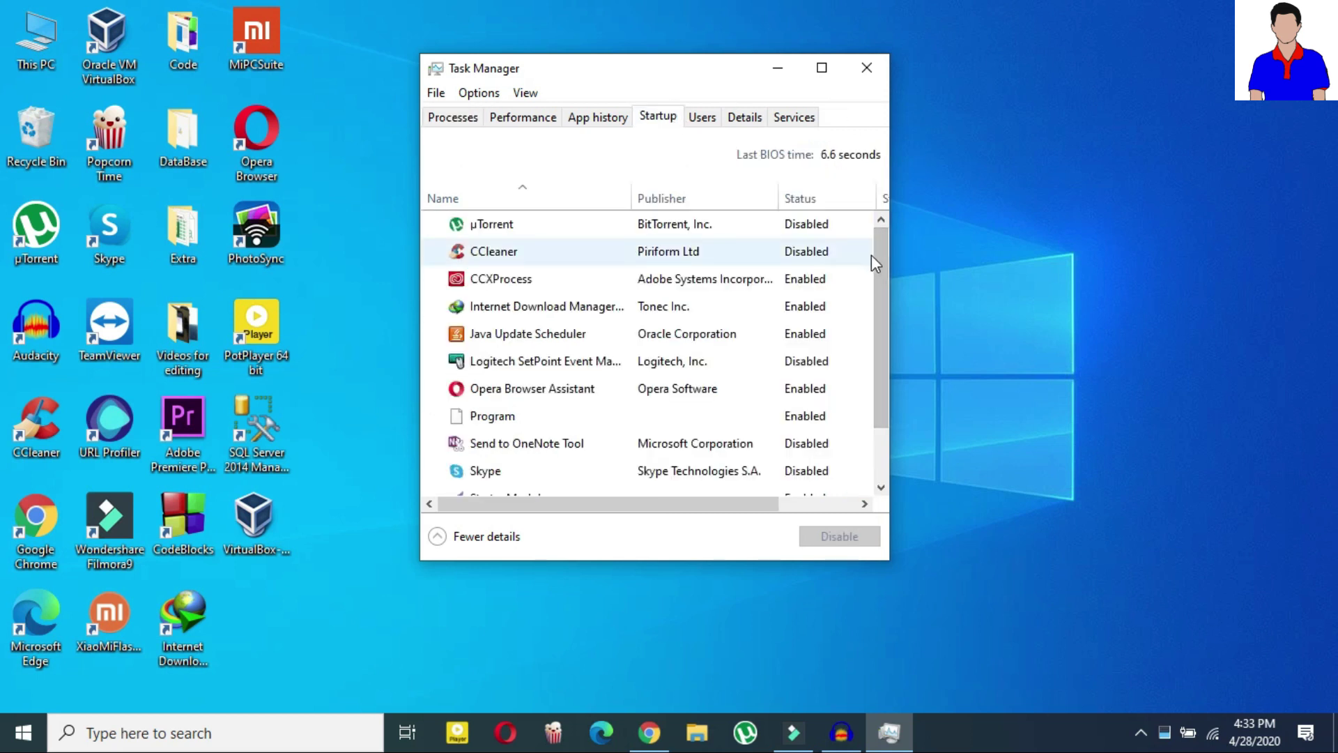
mouse_move(881, 257)
left_mouse_down()
mouse_move(878, 347)
mouse_move(863, 272)
left_mouse_up()
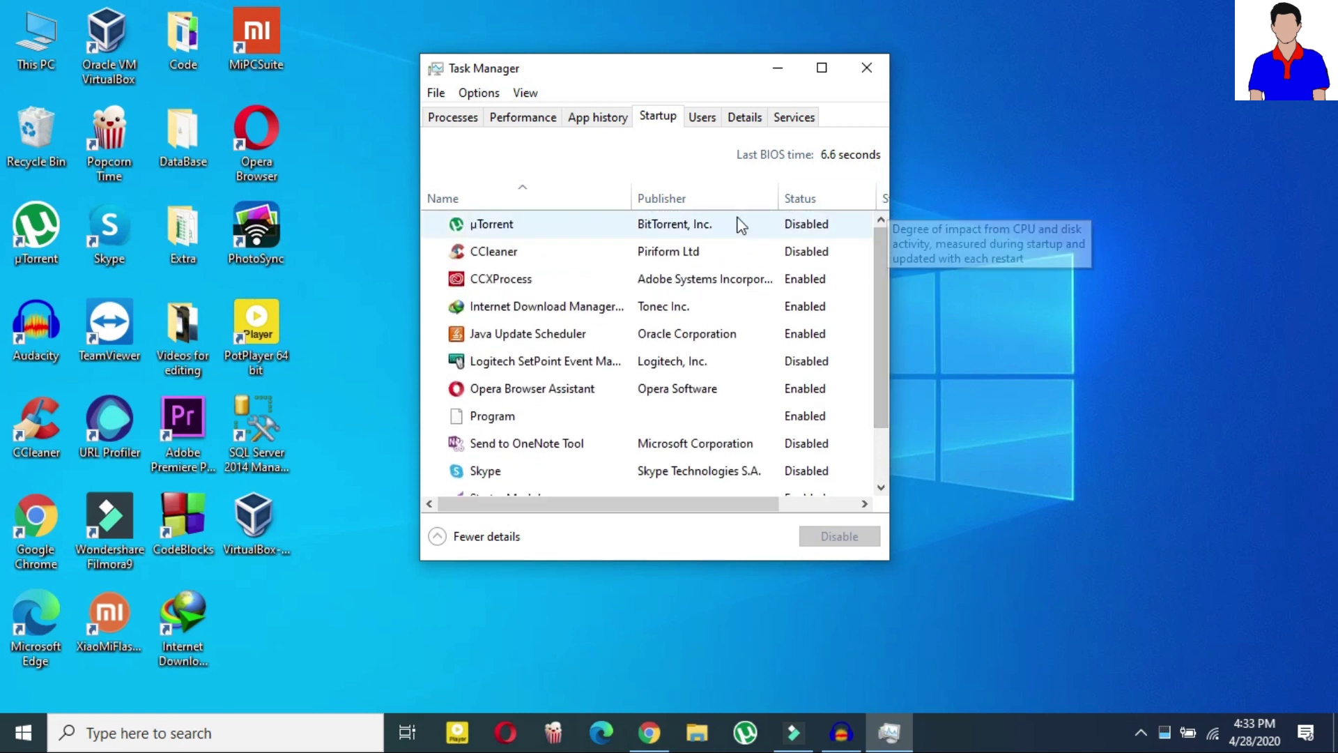
left_click(746, 281)
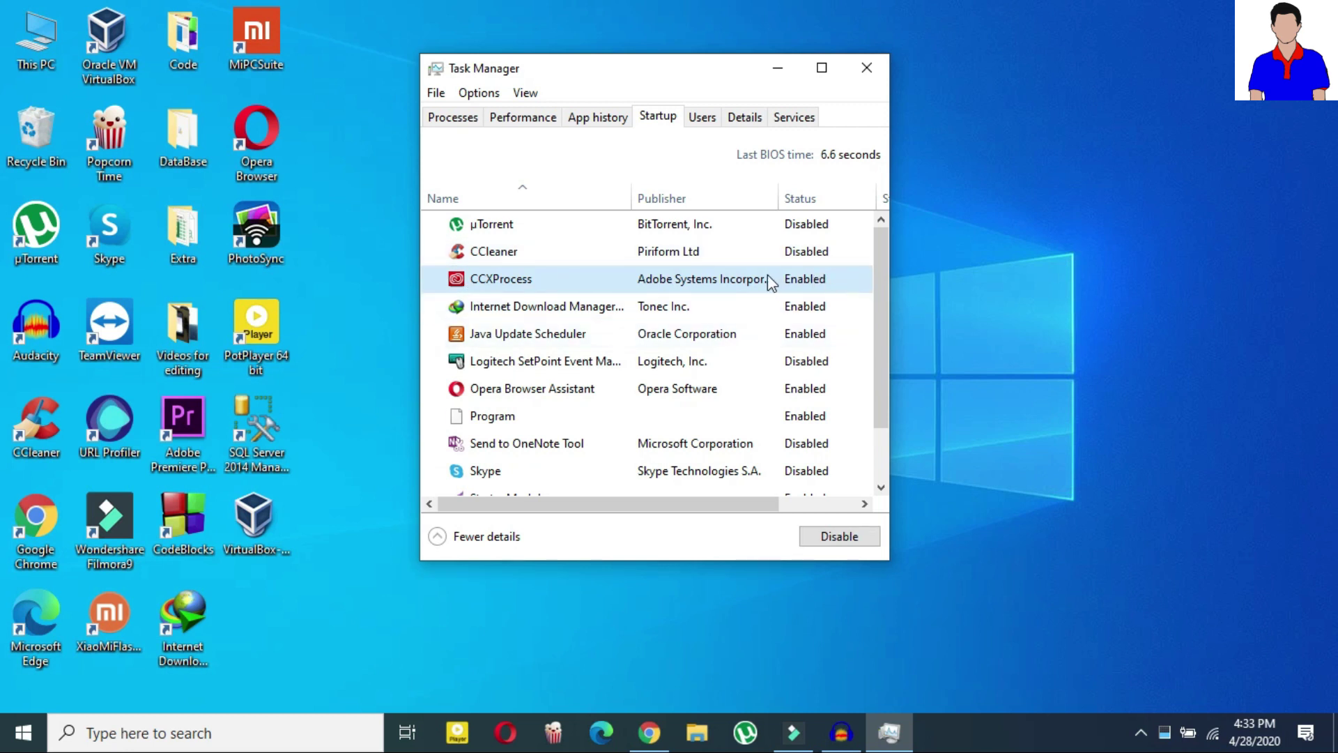
right_click(761, 277)
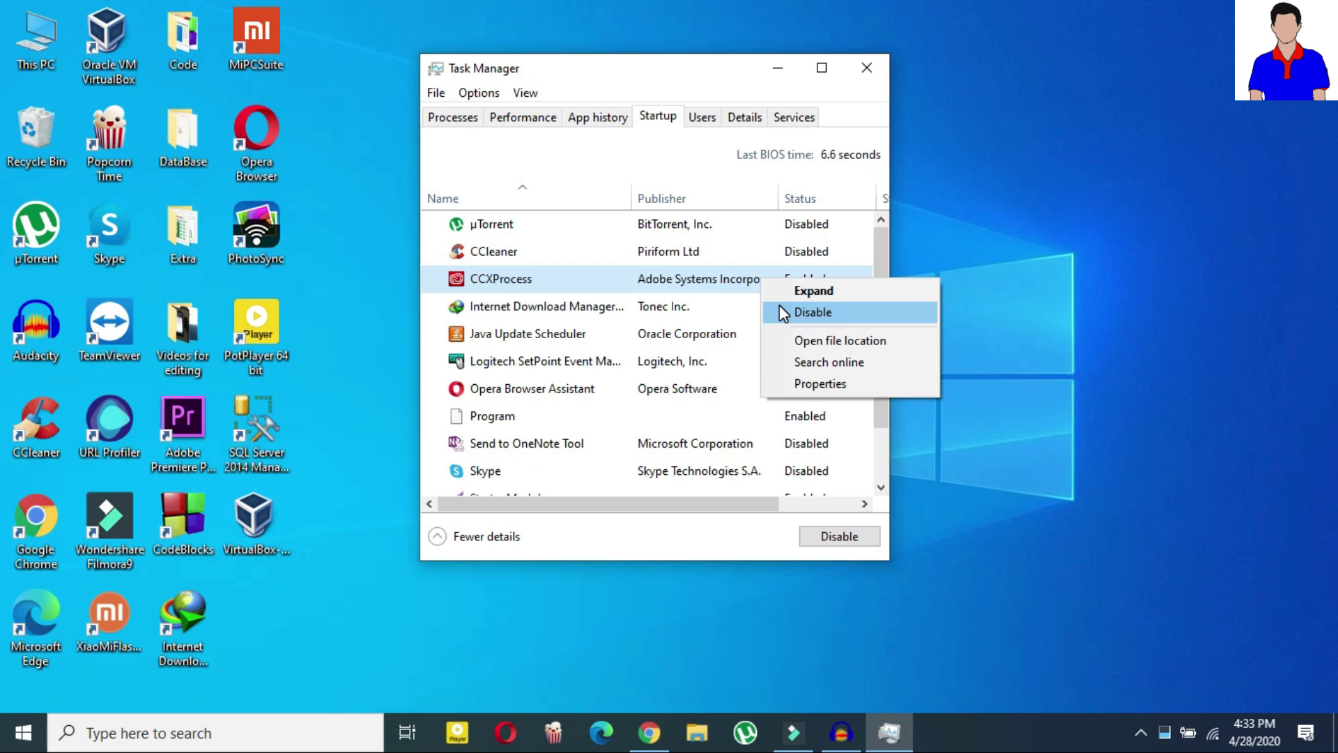
left_click(867, 70)
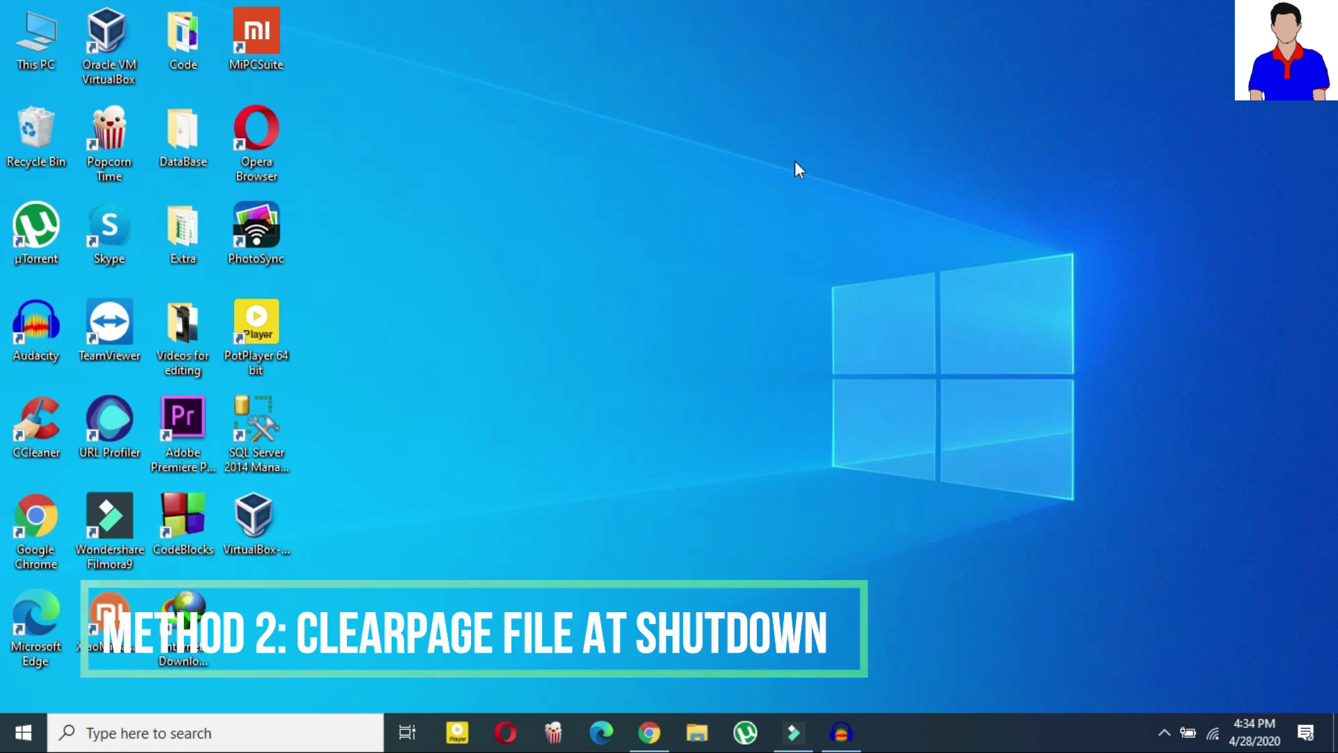
Search for regedit and launch Registry Editor.
left_click(191, 741)
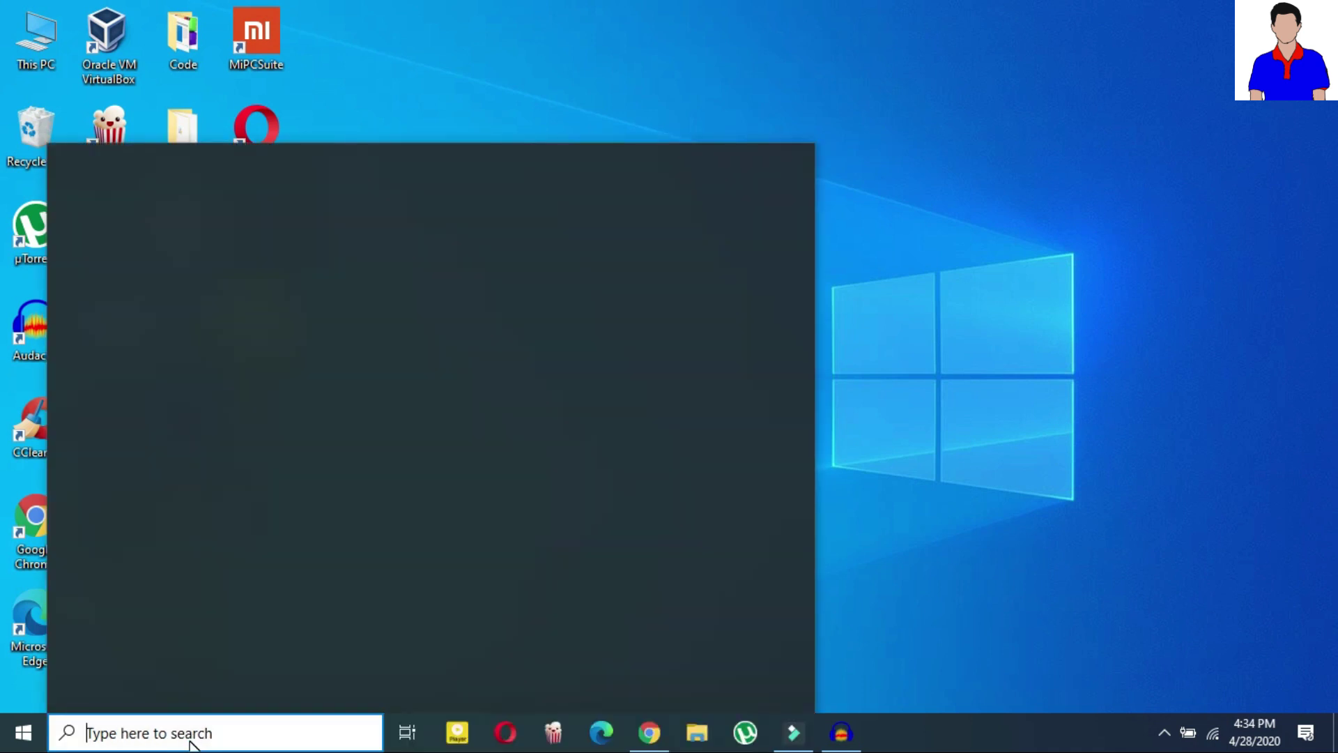
type("re")
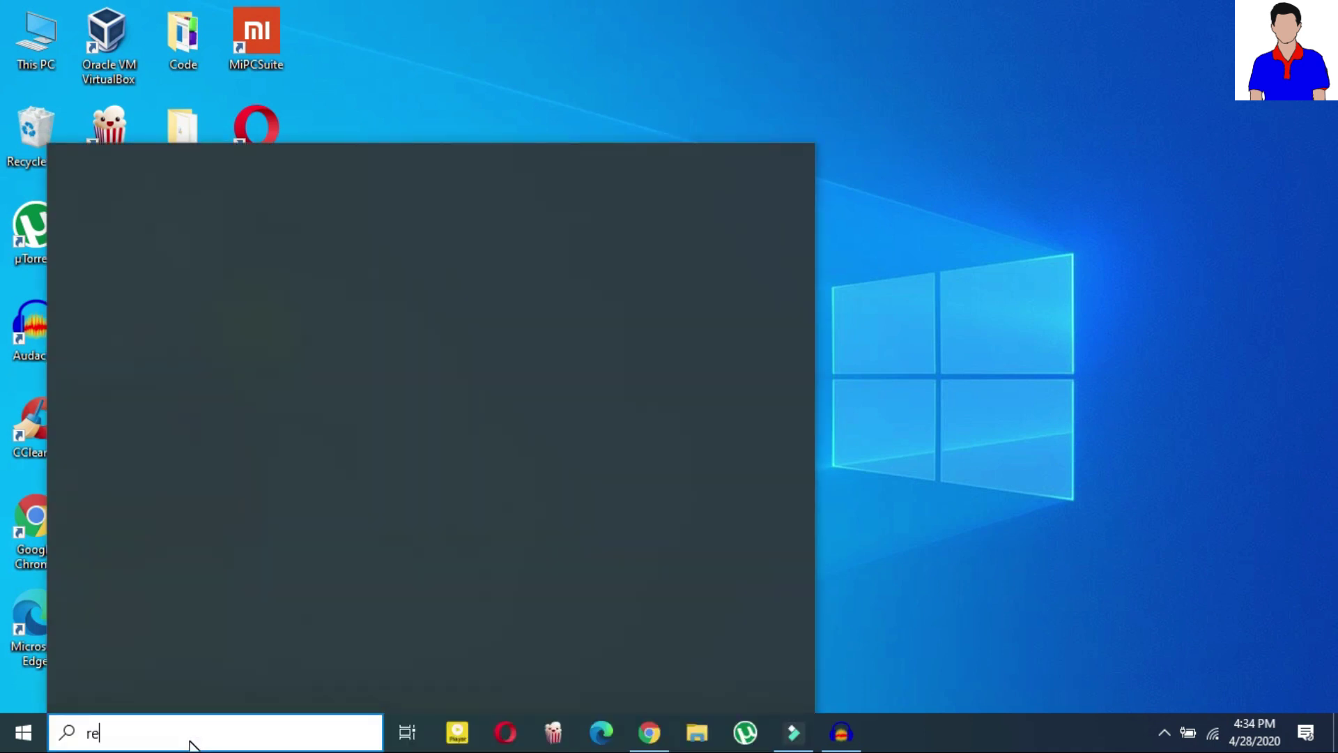
type("ged")
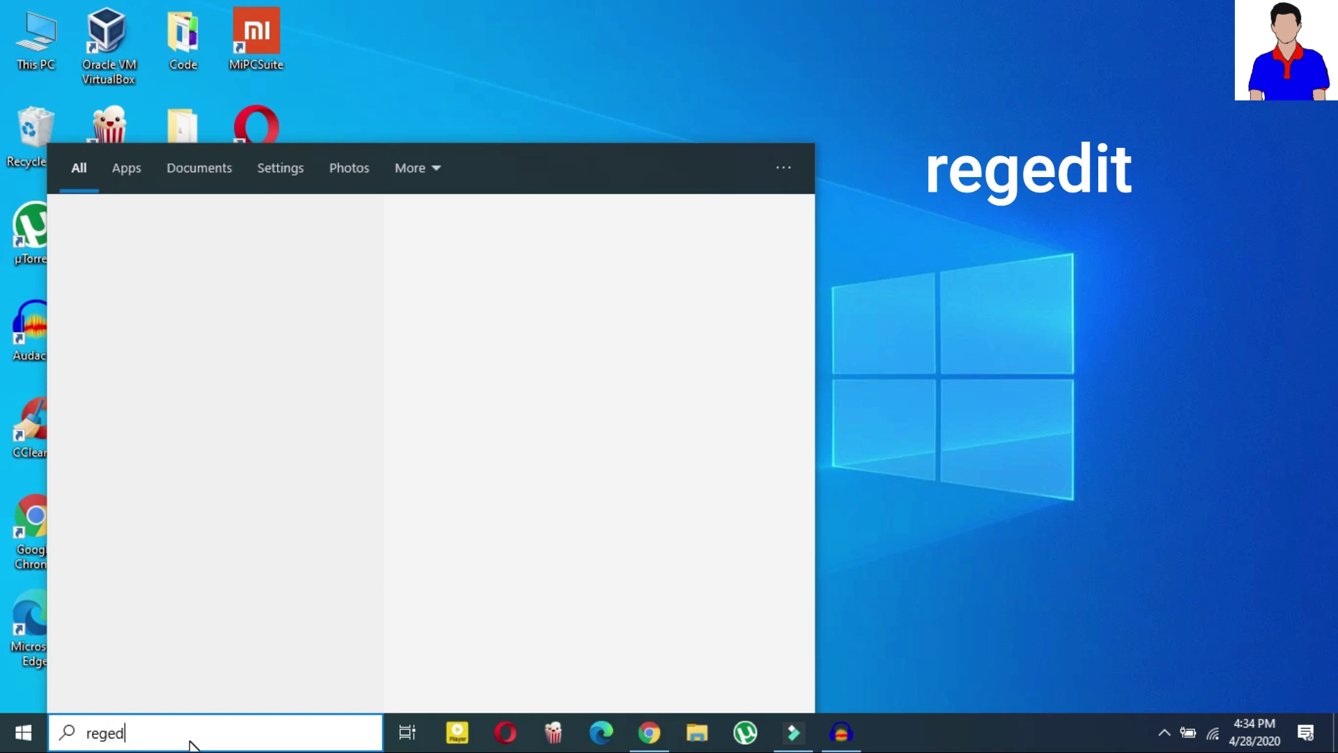
type("it")
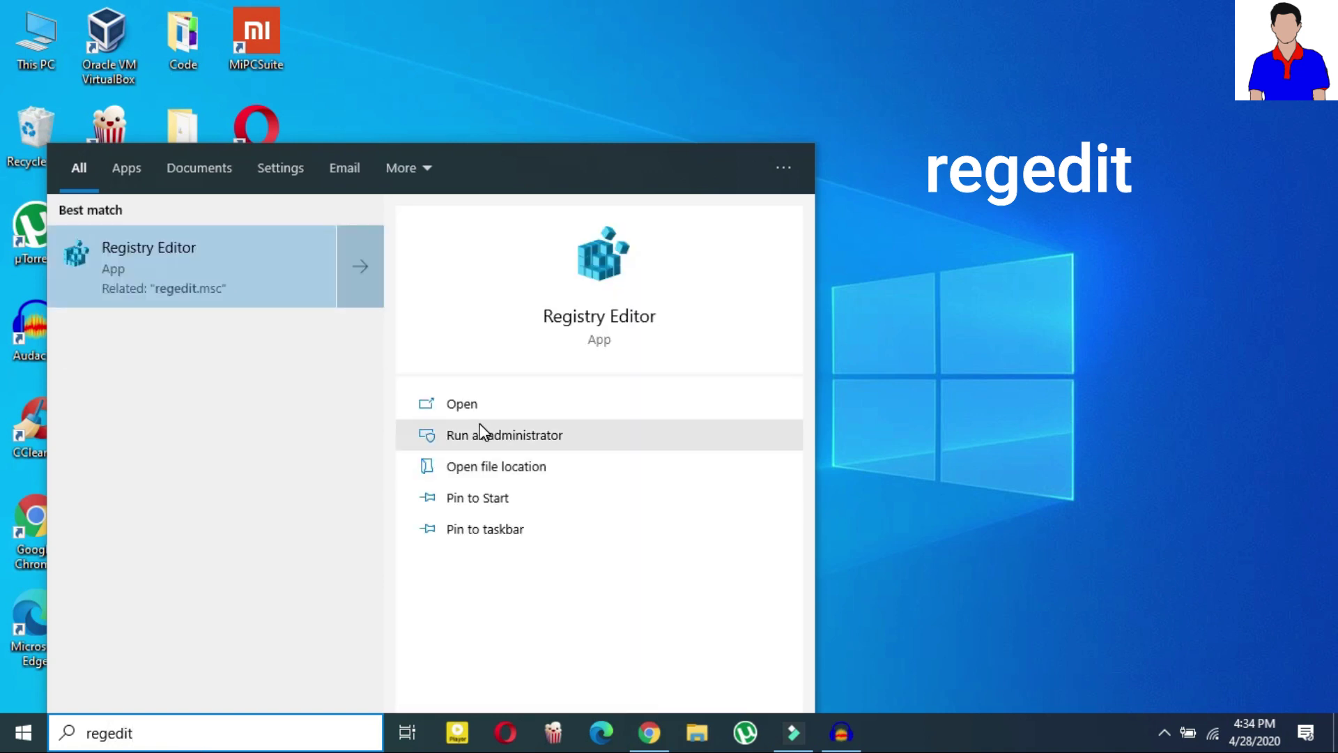
left_click(480, 404)
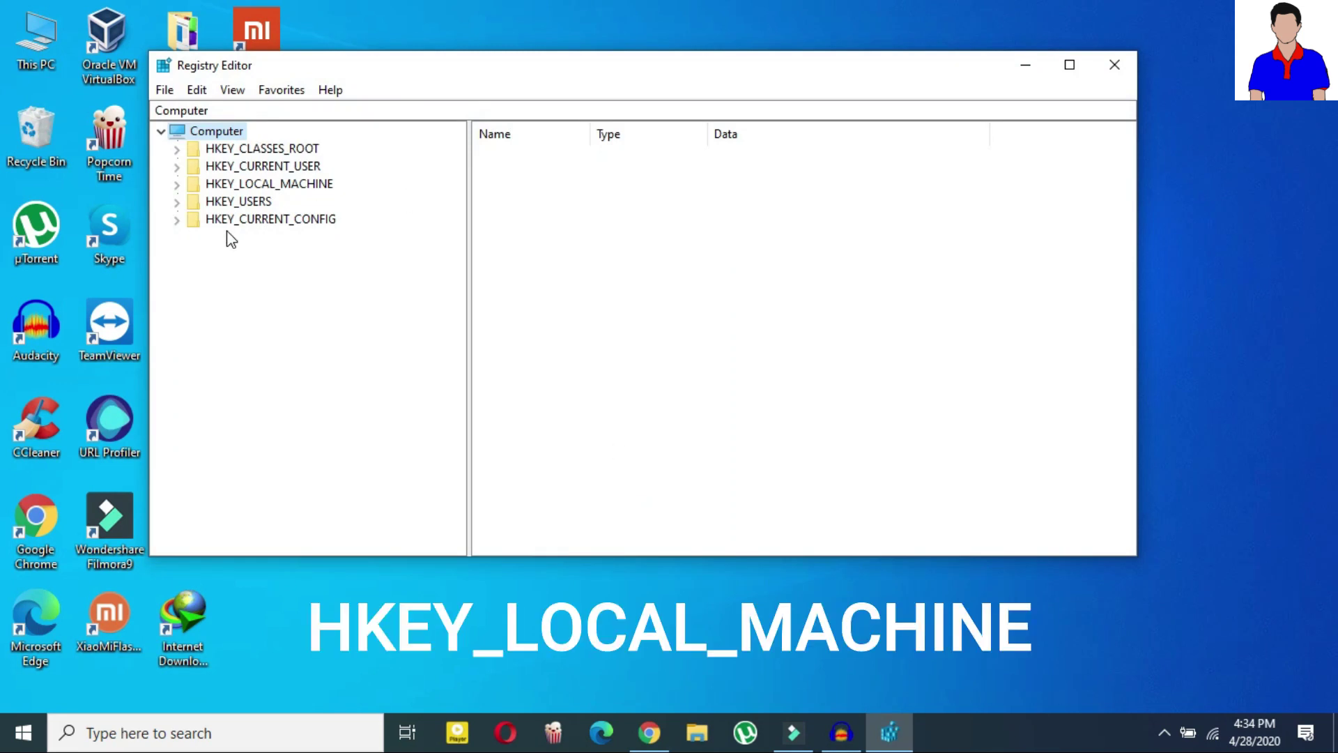
Expand HKEY_LOCAL_MACHINE\SYSTEM\CurrentControlSet\Control\Session Manager and select Memory Management.
left_click(178, 188)
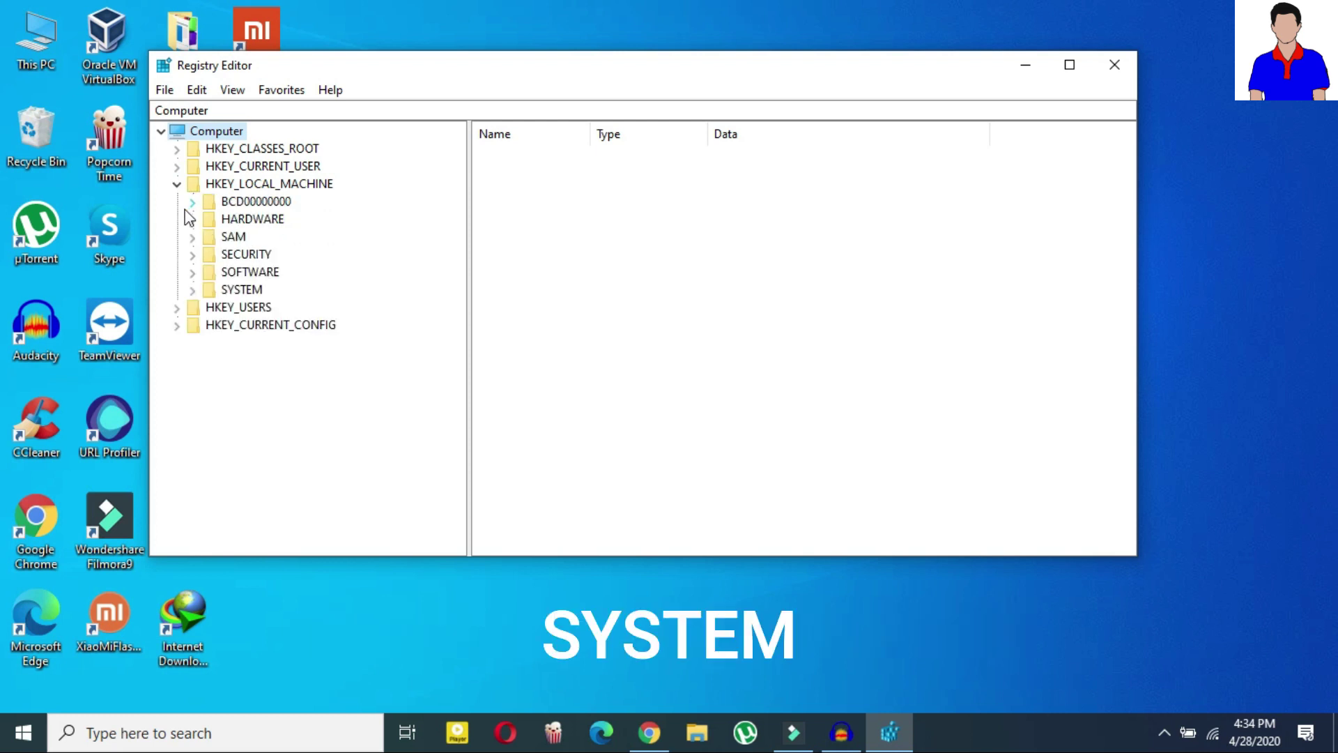
left_click(193, 291)
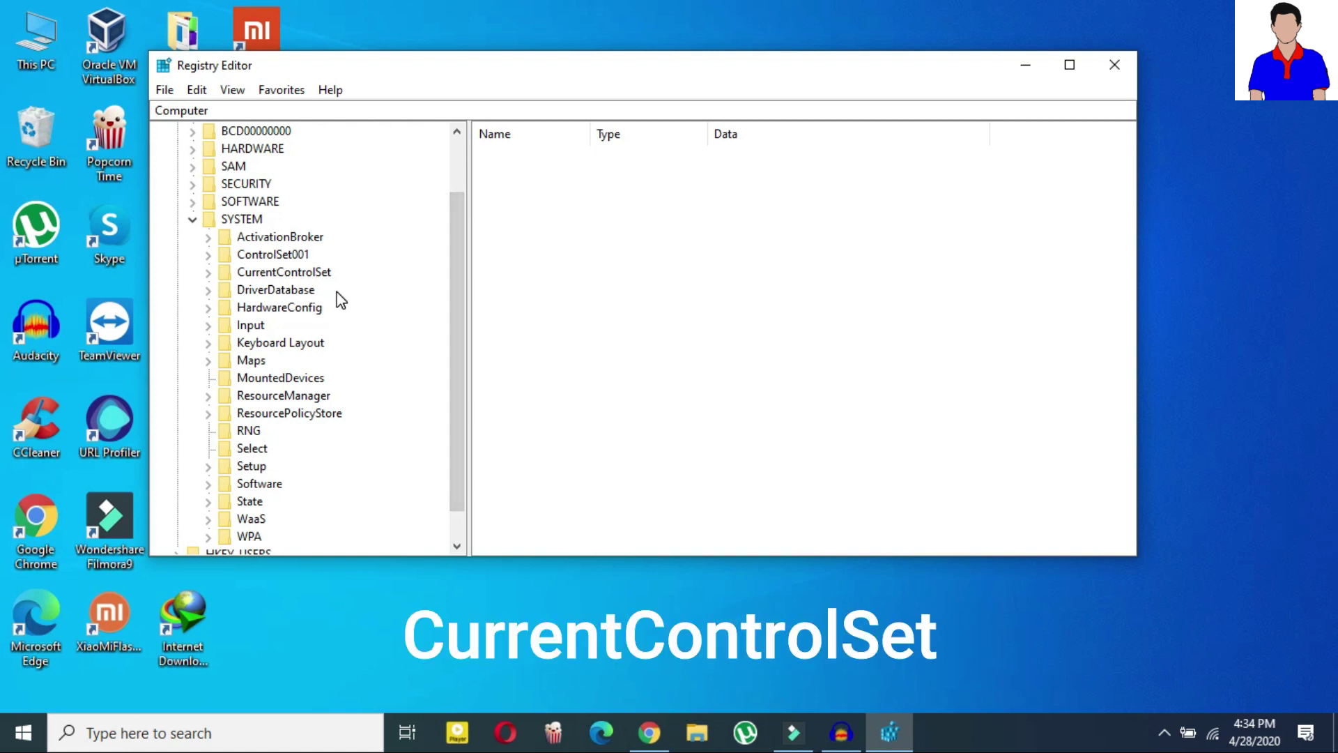
left_click(209, 276)
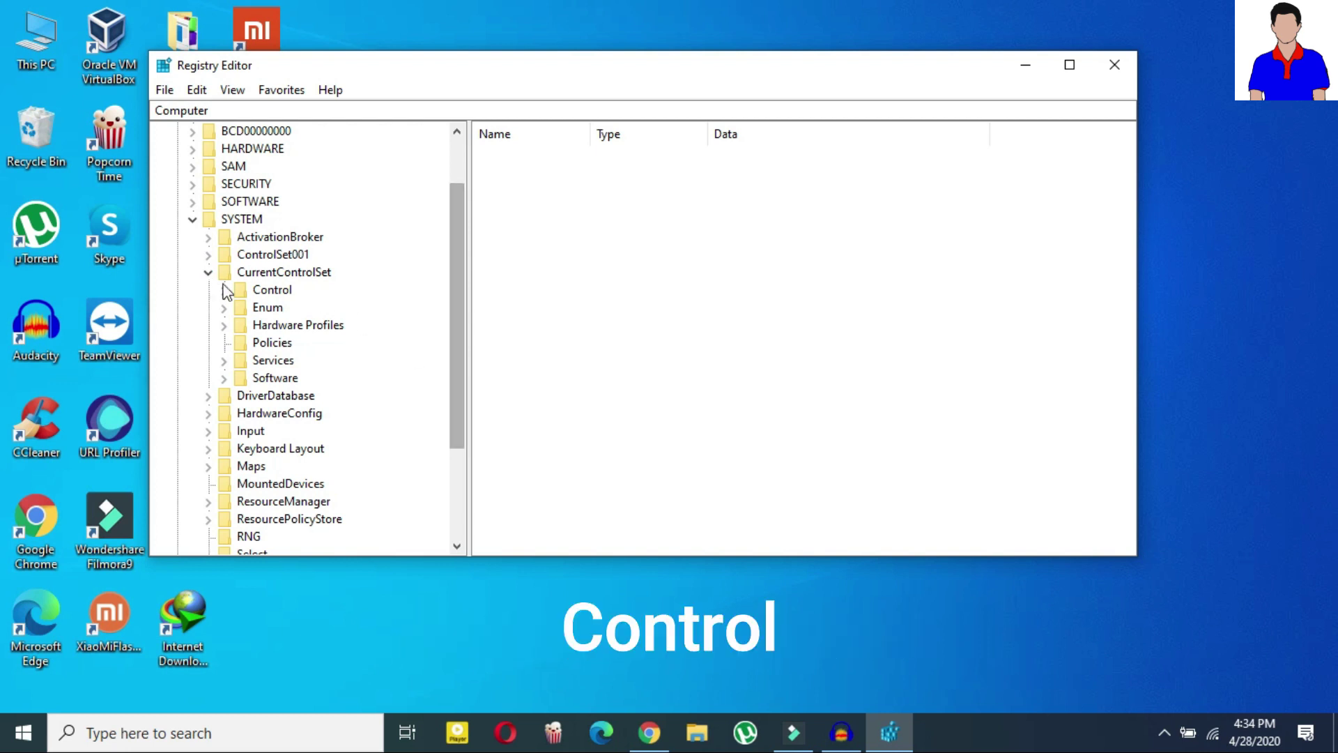
left_click(224, 291)
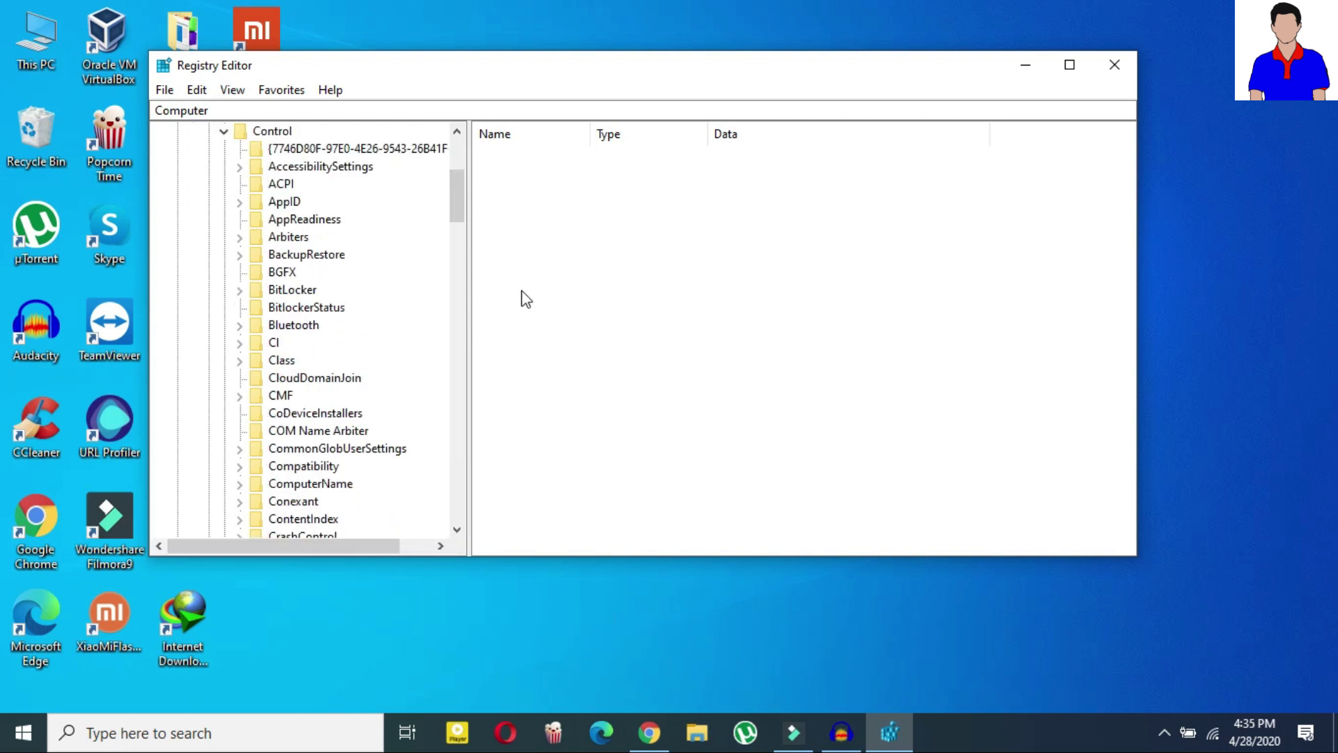
left_click_drag(461, 201, 451, 396)
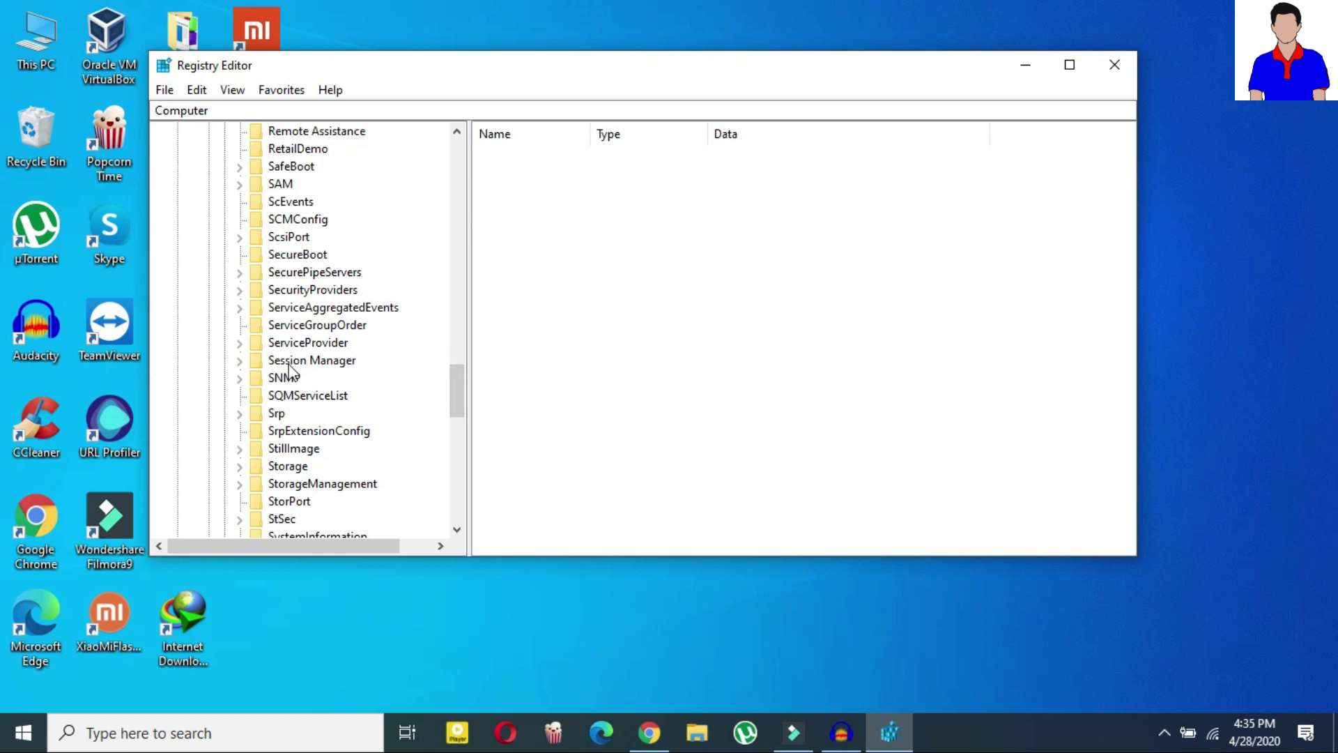
left_click(239, 359)
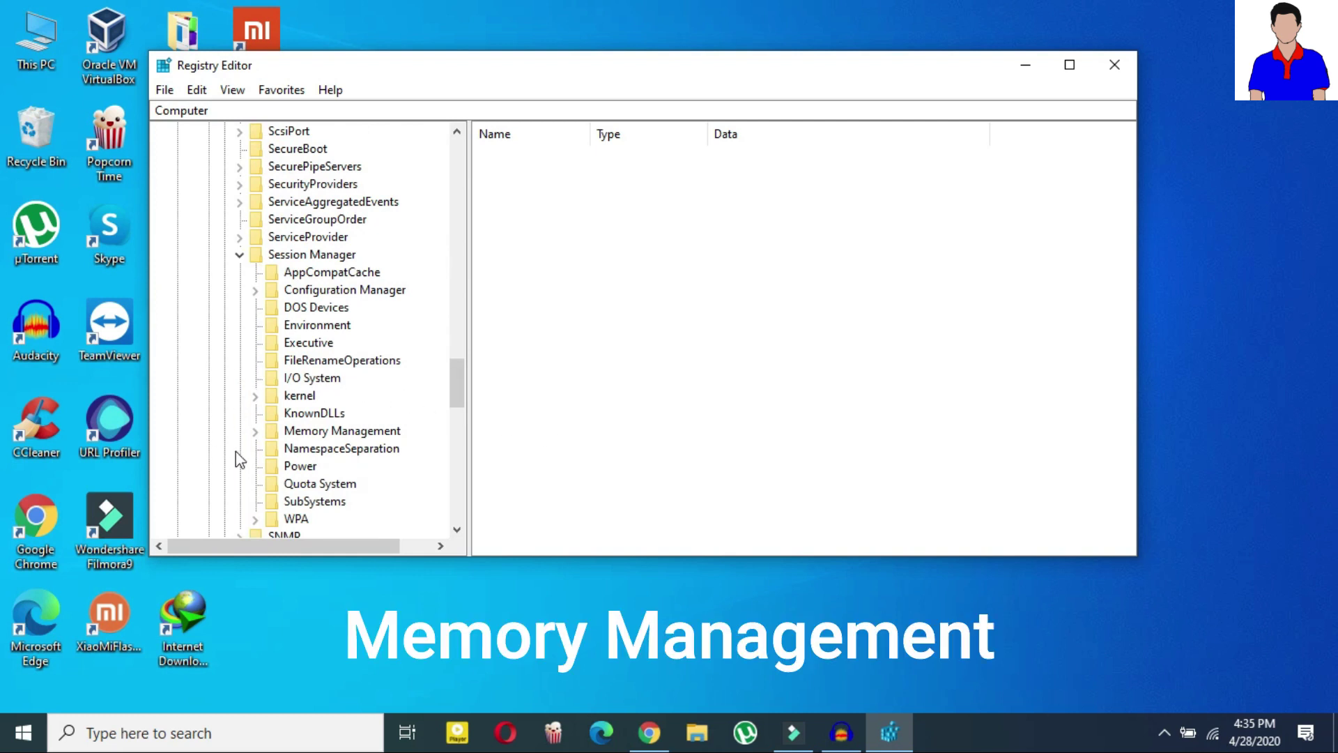
left_click(255, 432)
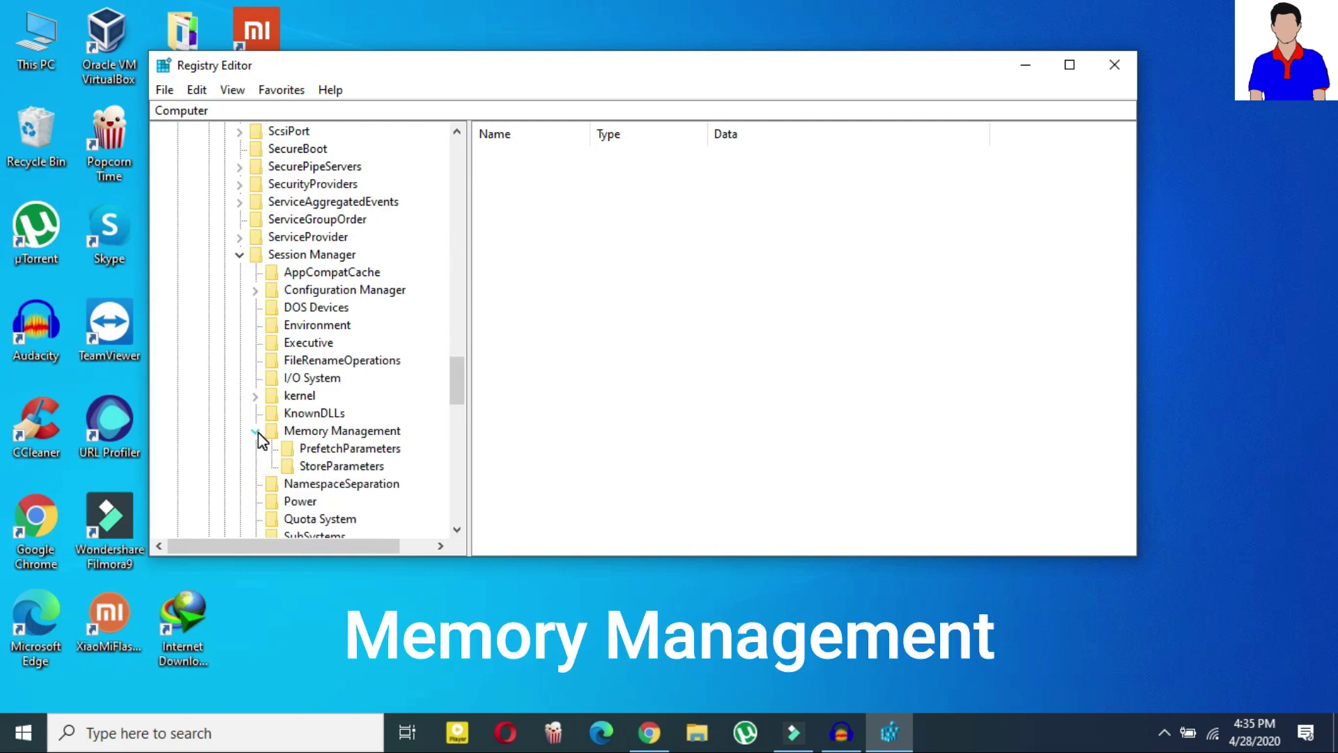
left_click(275, 433)
left_click(256, 431)
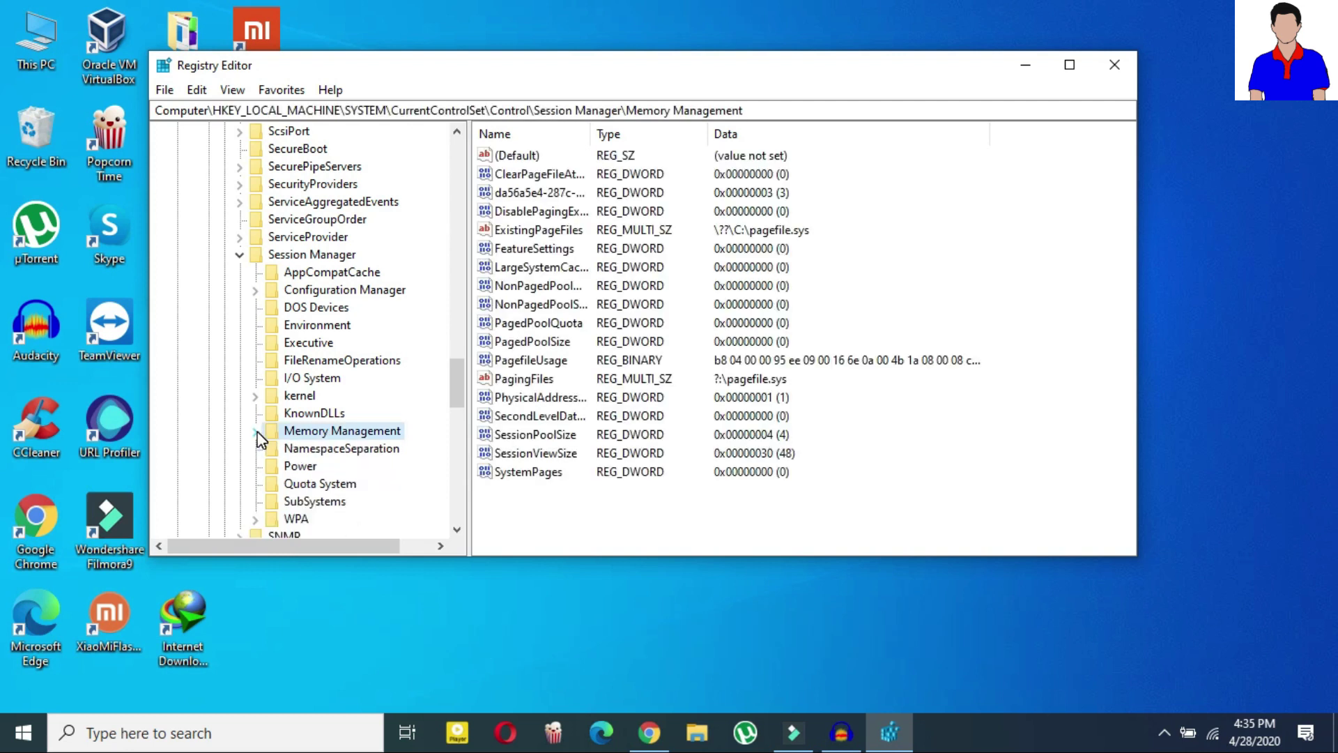
Change the ClearPageFileAtShutdown value data to 1, confirm, and close Registry Editor.
double_click(323, 435)
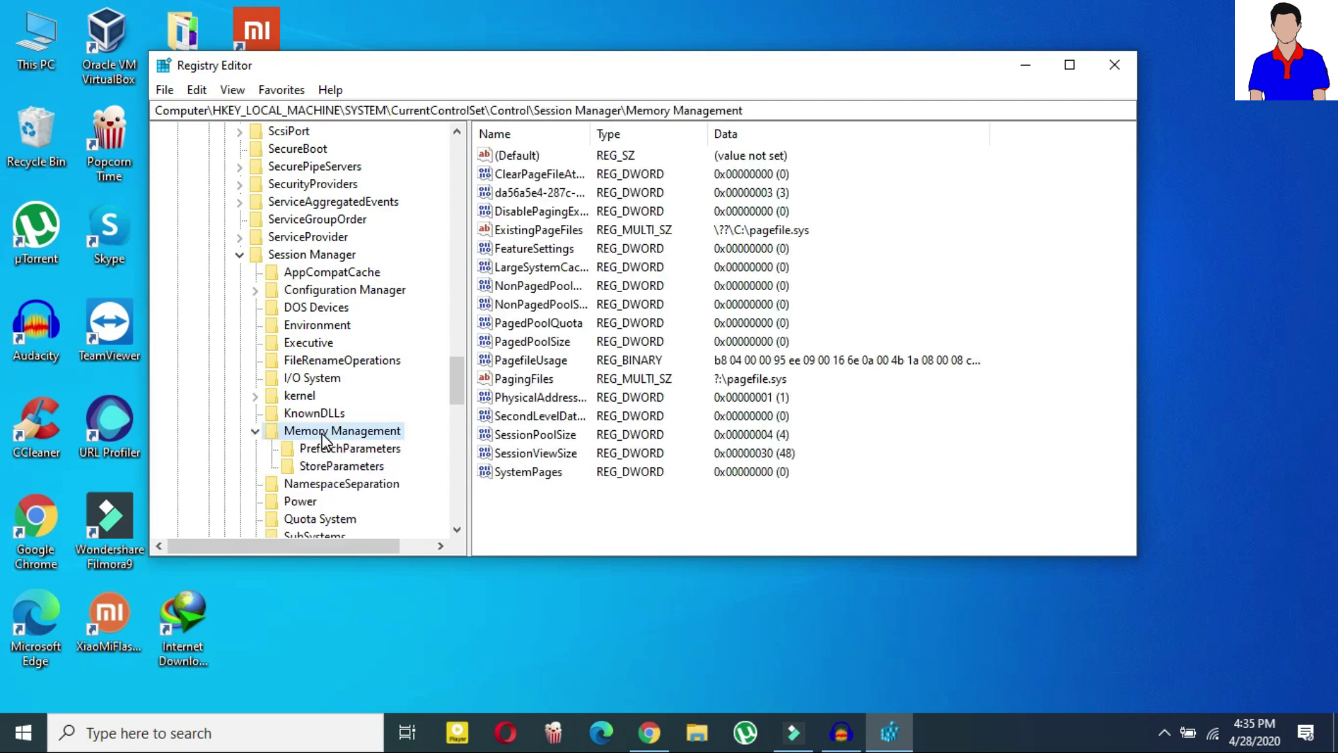
left_click(558, 173)
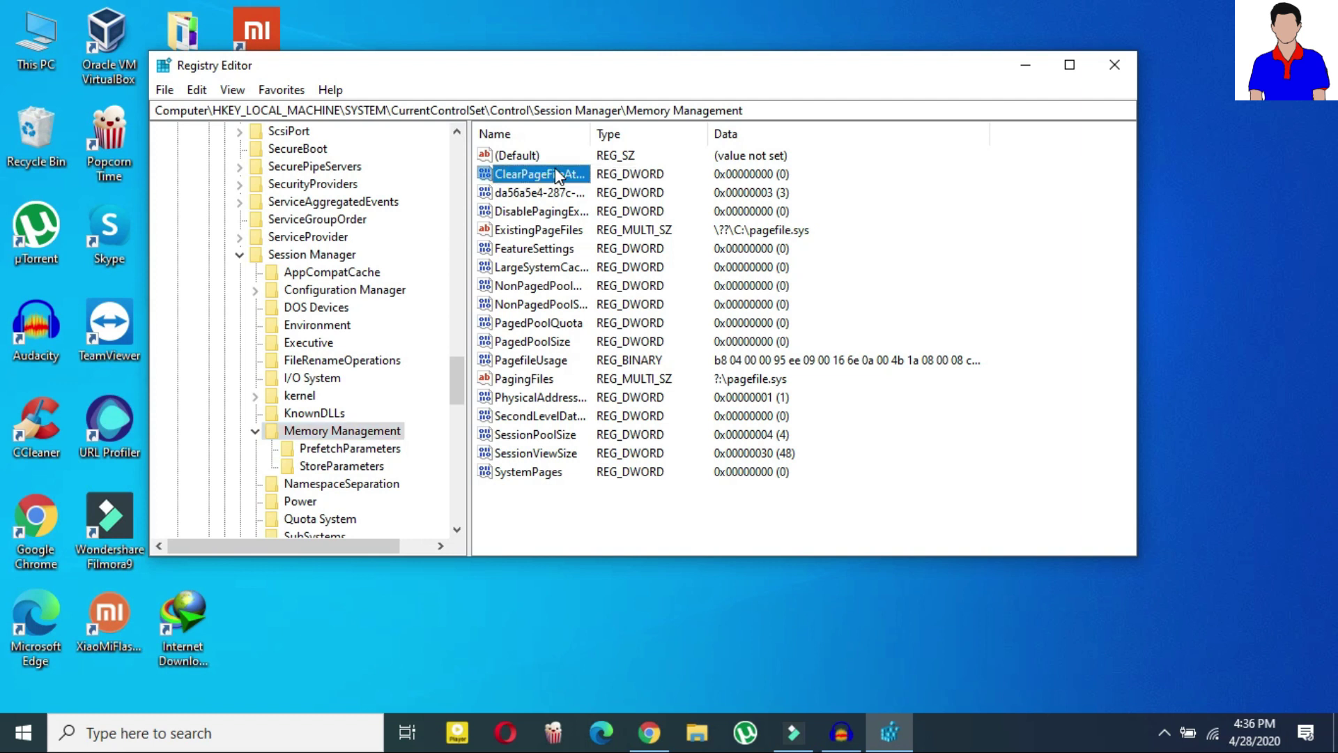
double_click(557, 174)
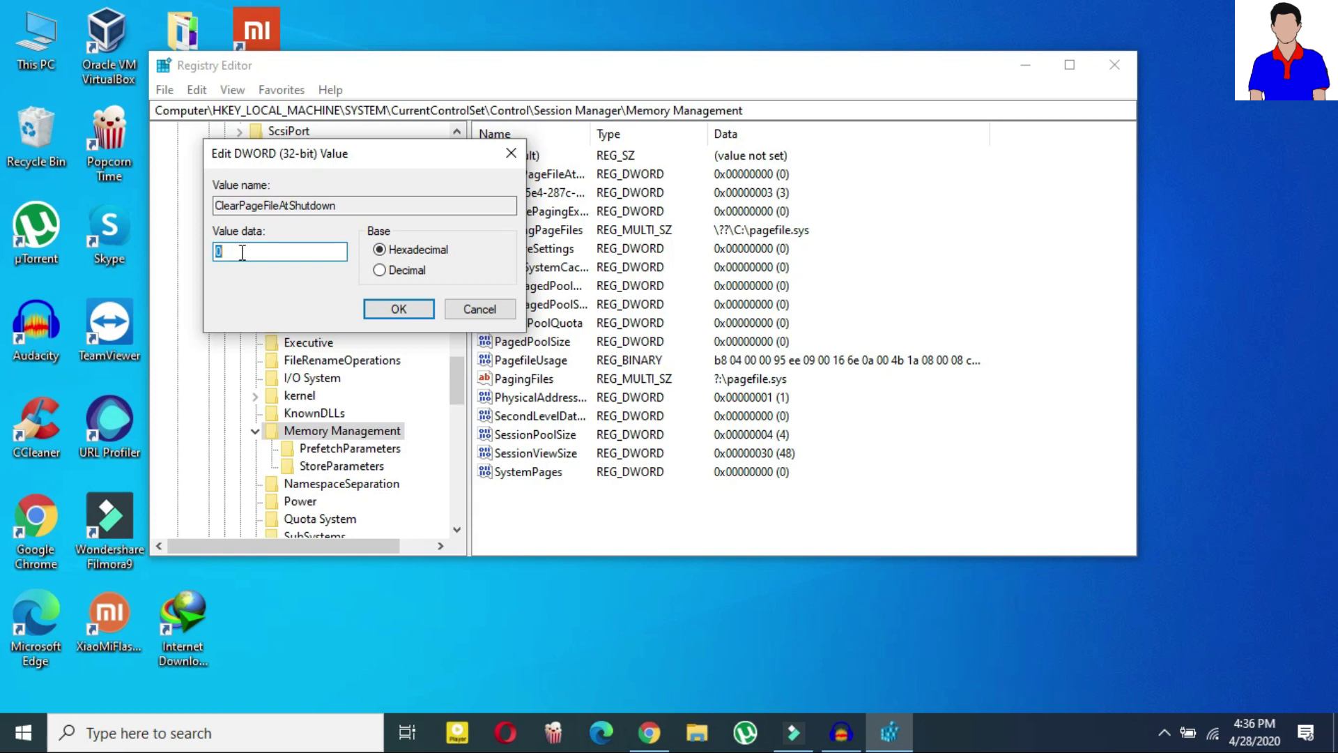
type("1")
left_click(398, 310)
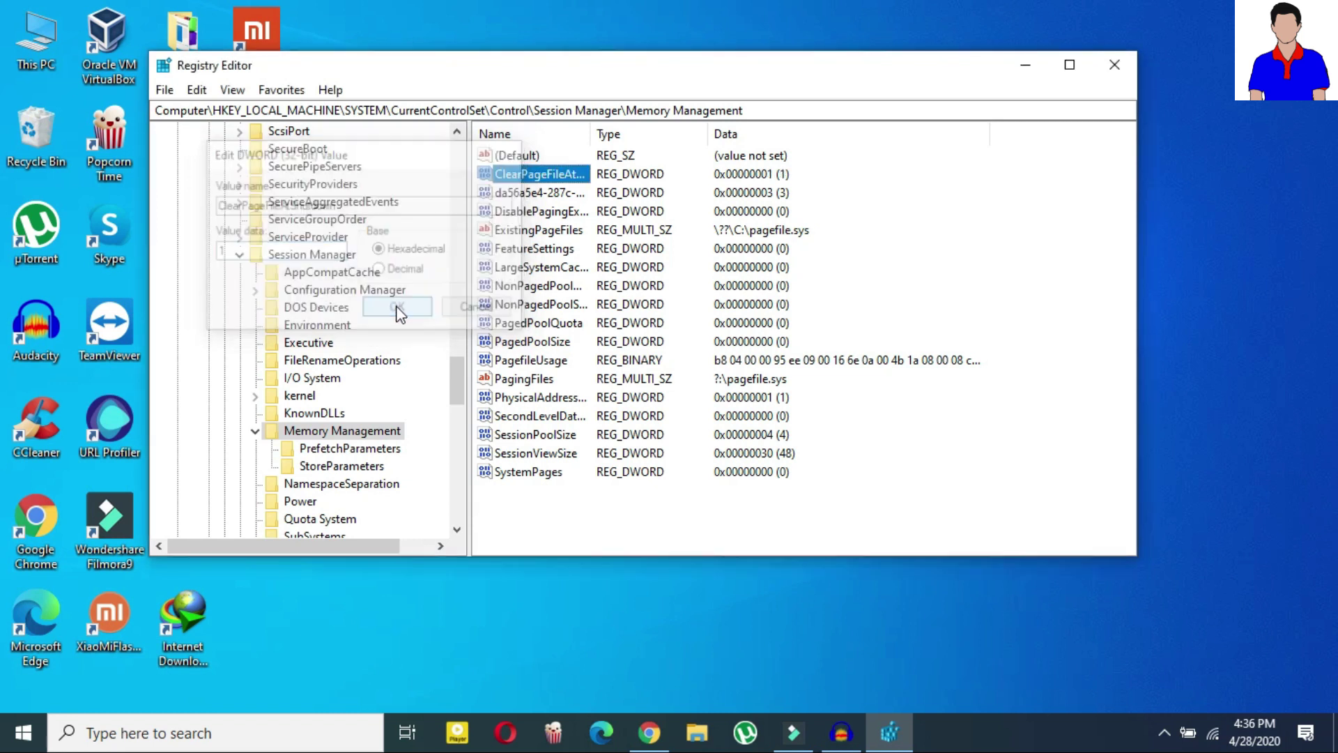
left_click(1114, 68)
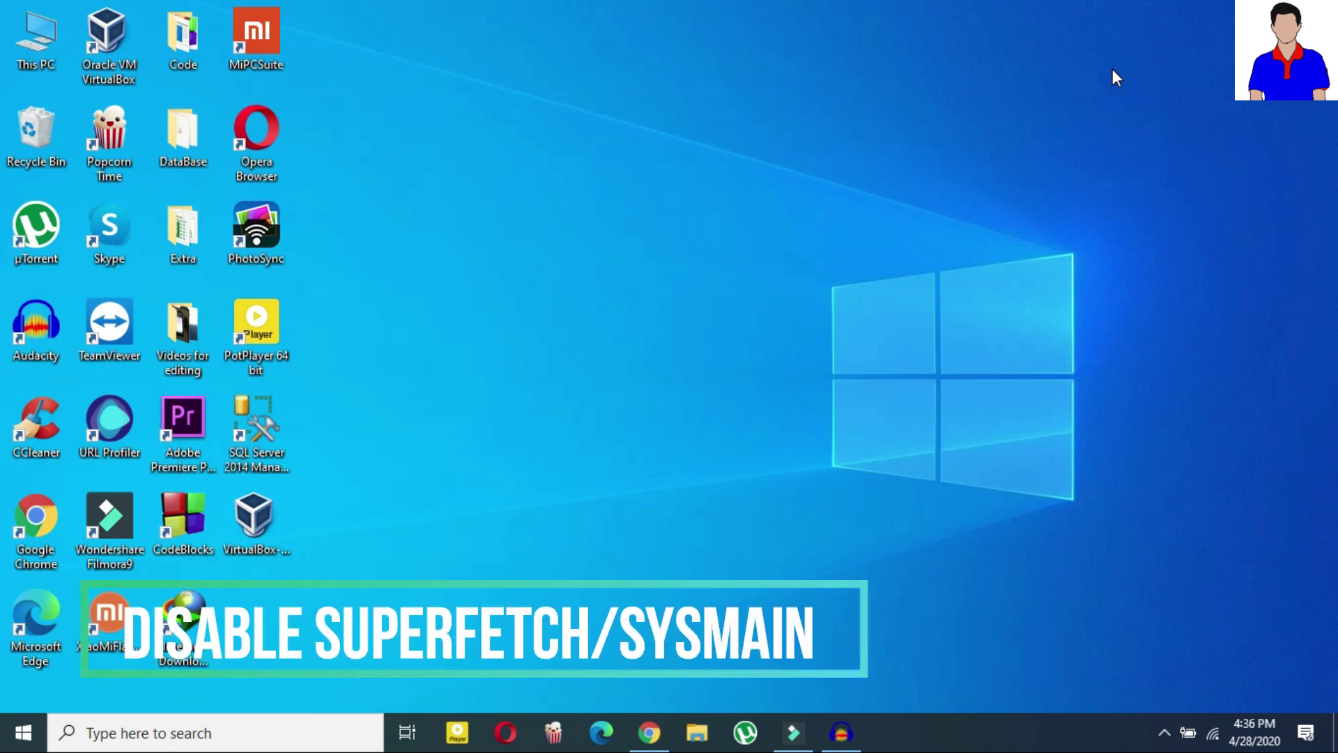
Search Windows for services.msc and open the Services result.
left_click(196, 740)
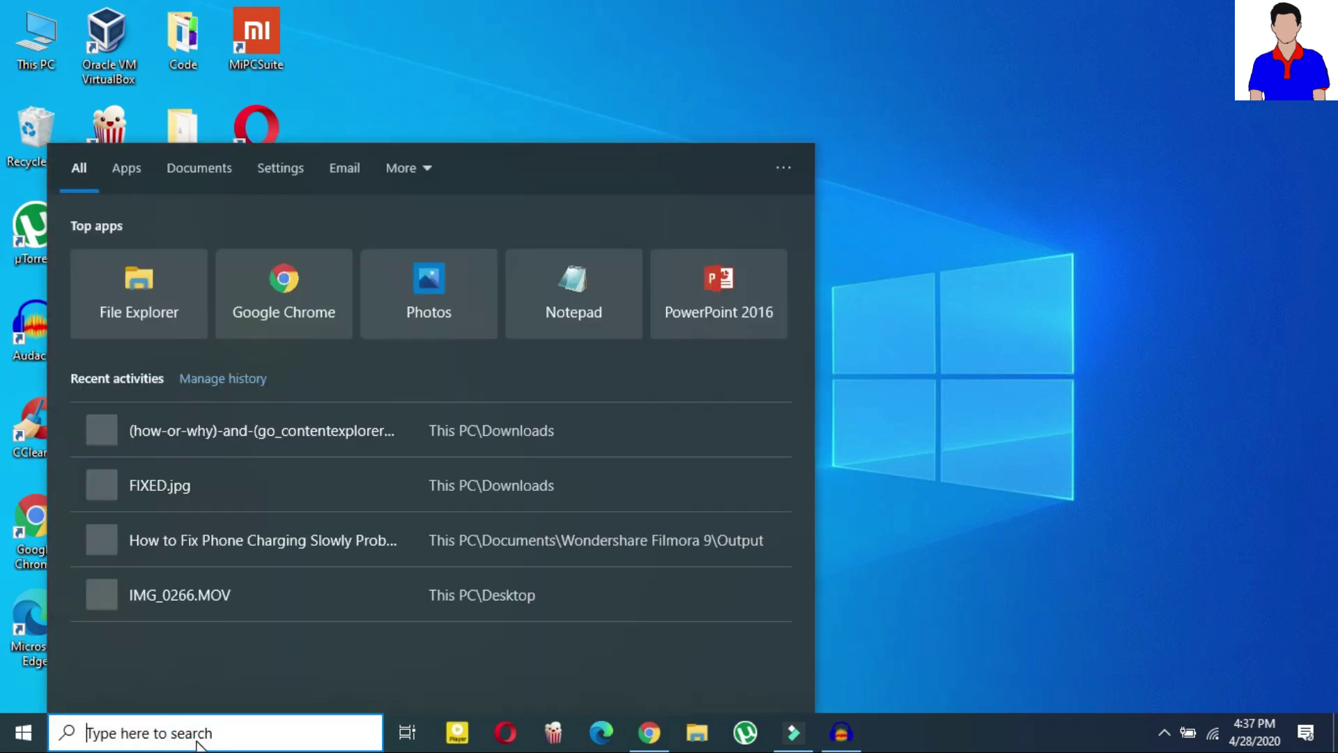
type("se")
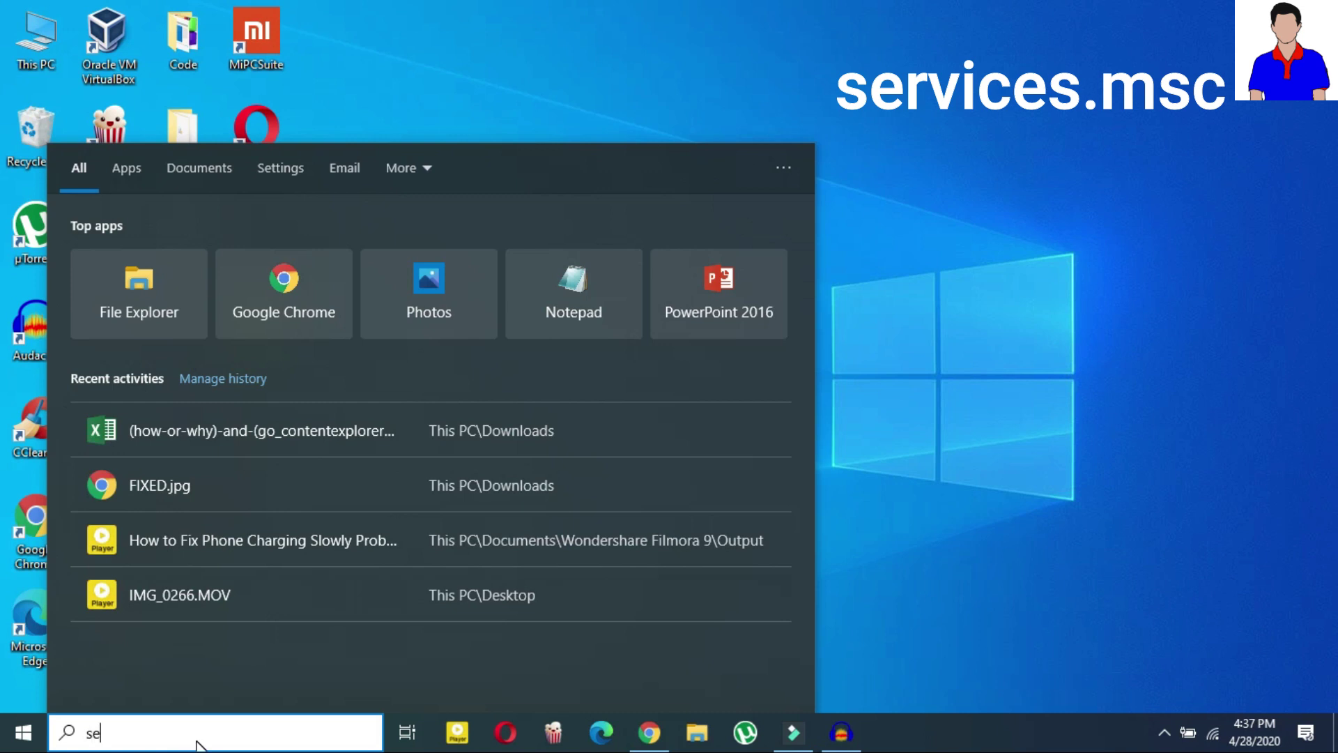
type("rvice")
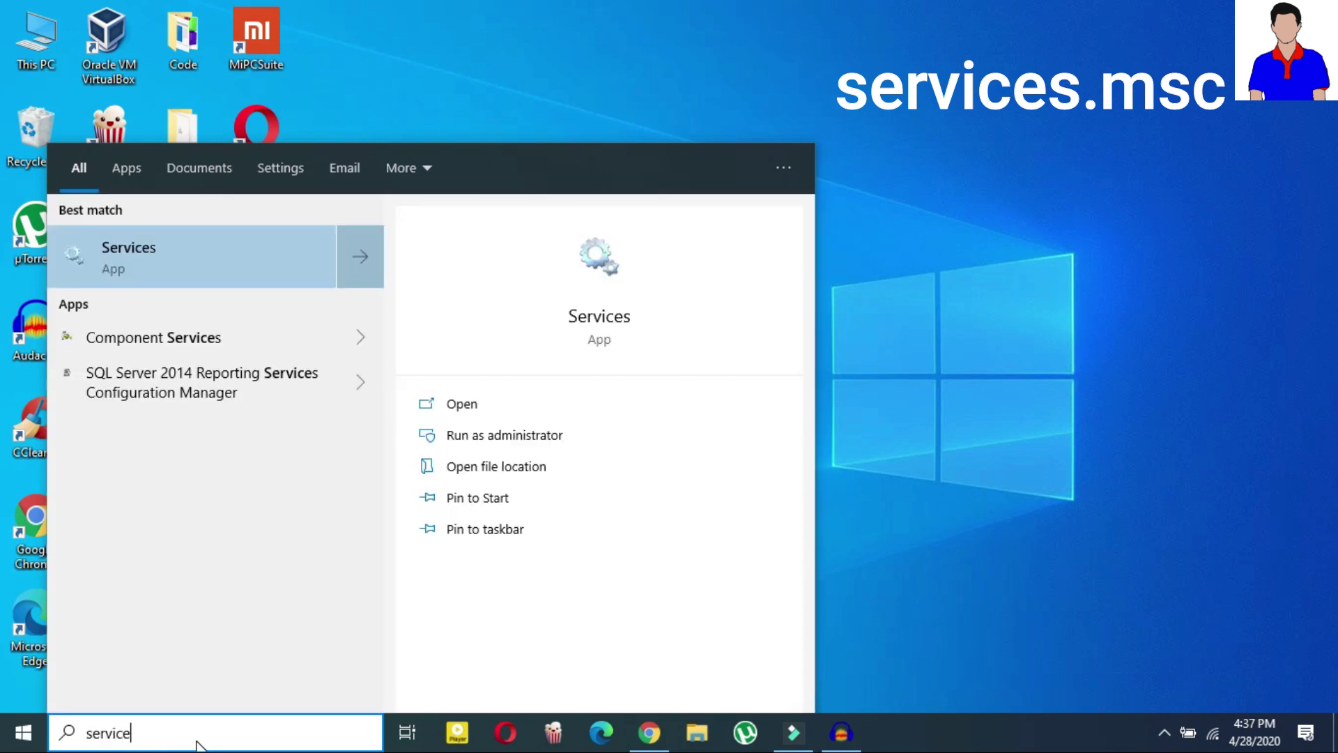
type("s.msc")
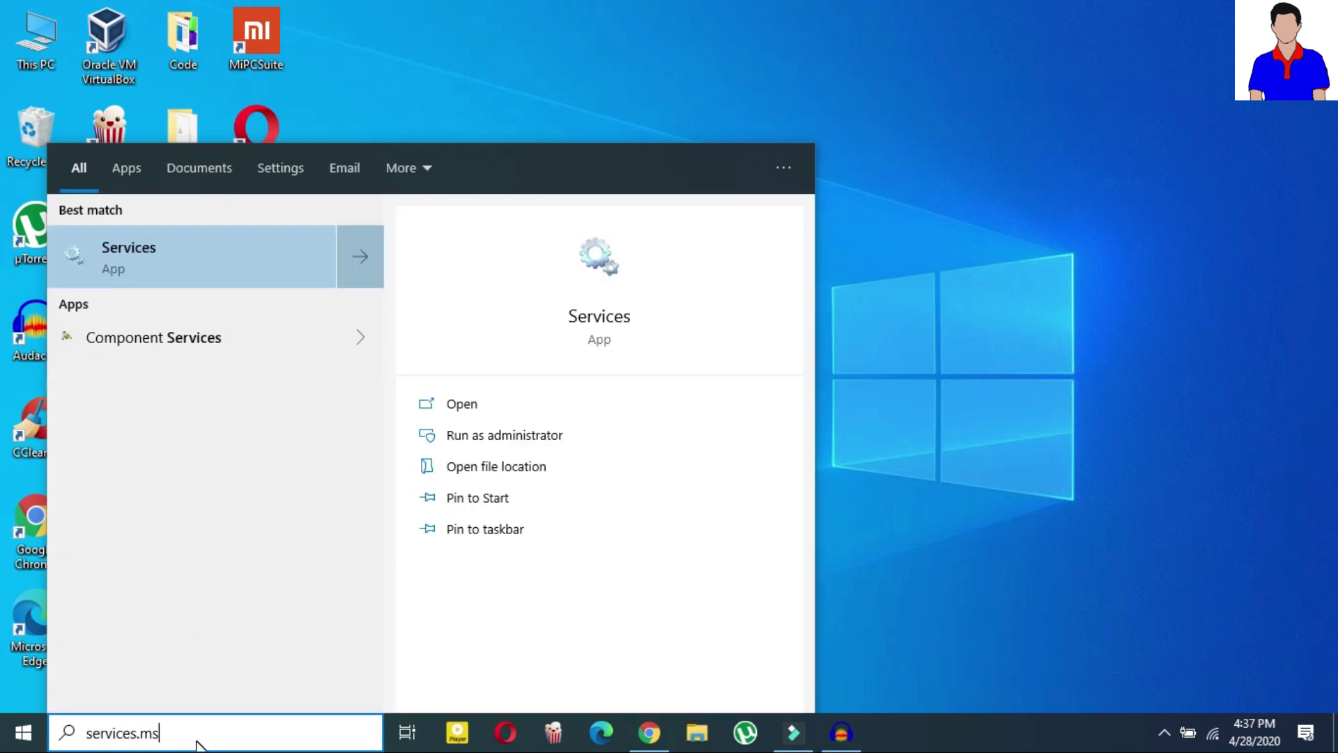
left_click(477, 406)
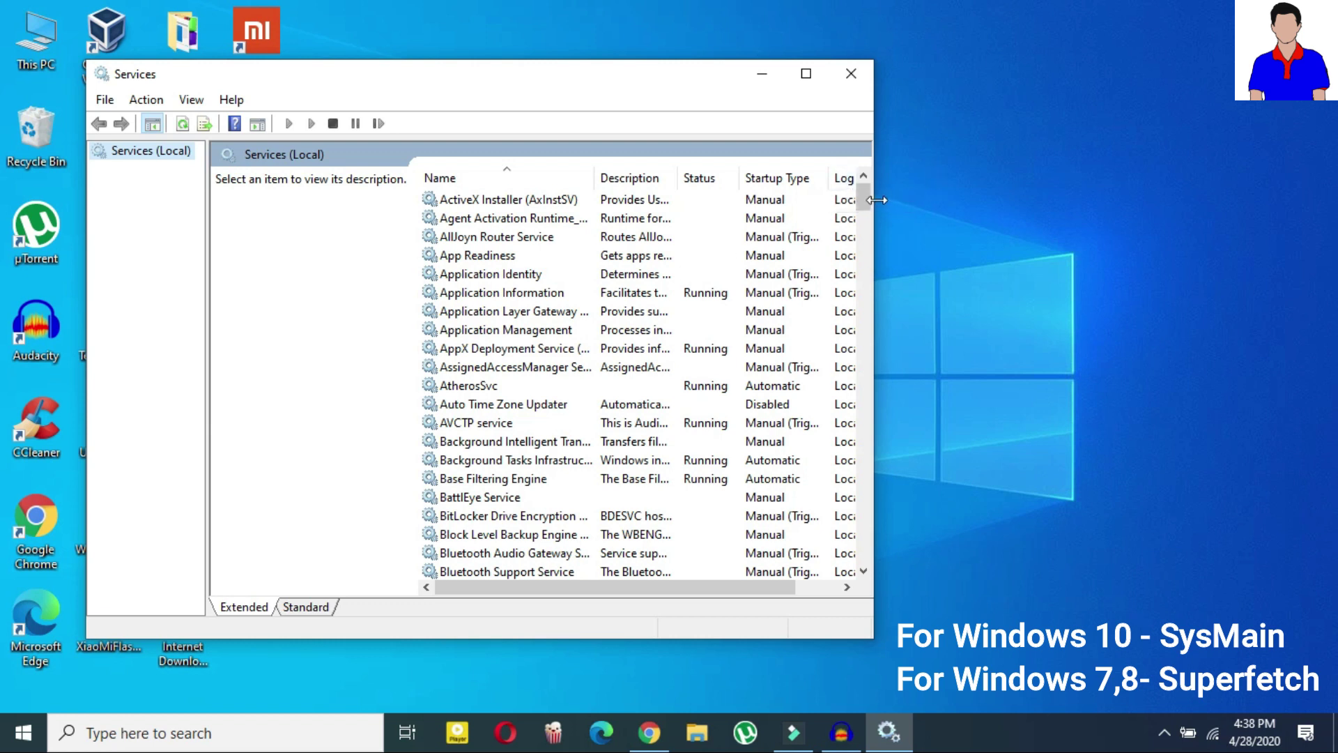
Scroll the services list down to SysMain, select it and bring up its context menu.
left_click_drag(865, 200, 857, 294)
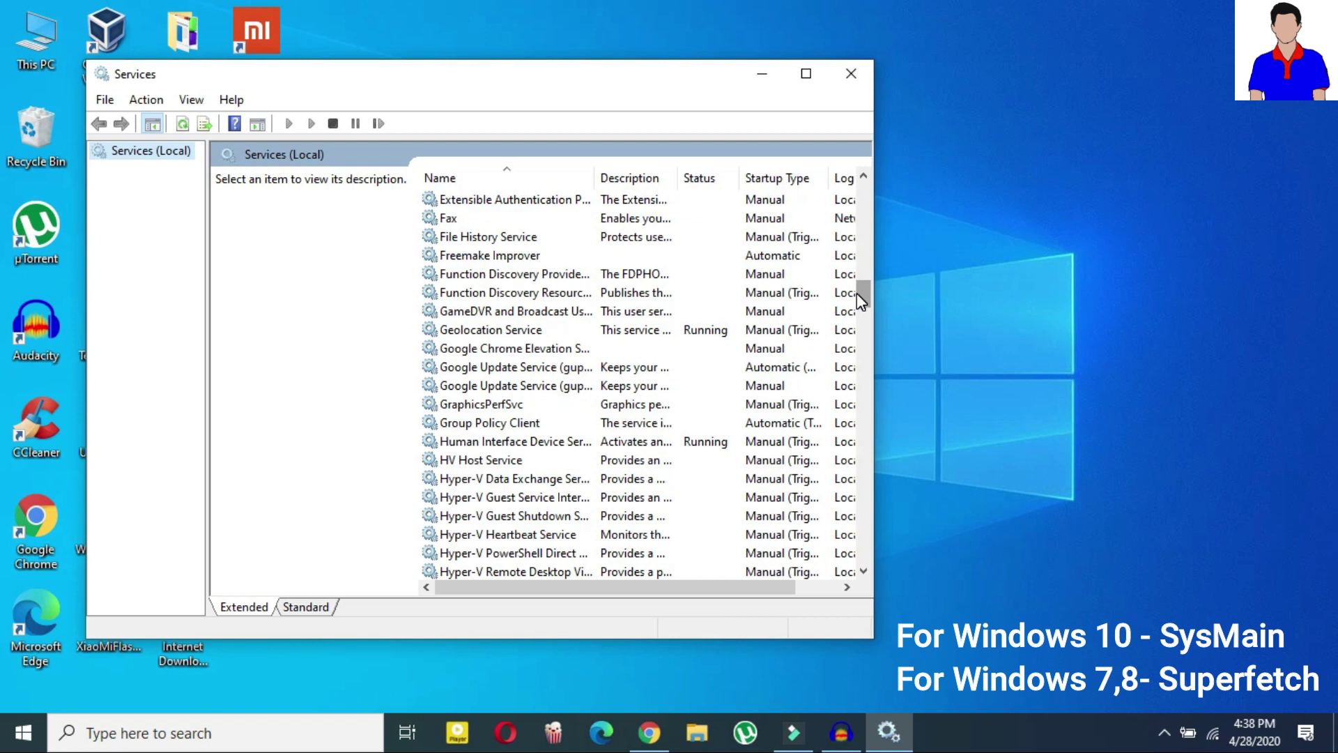
left_click_drag(864, 289, 864, 466)
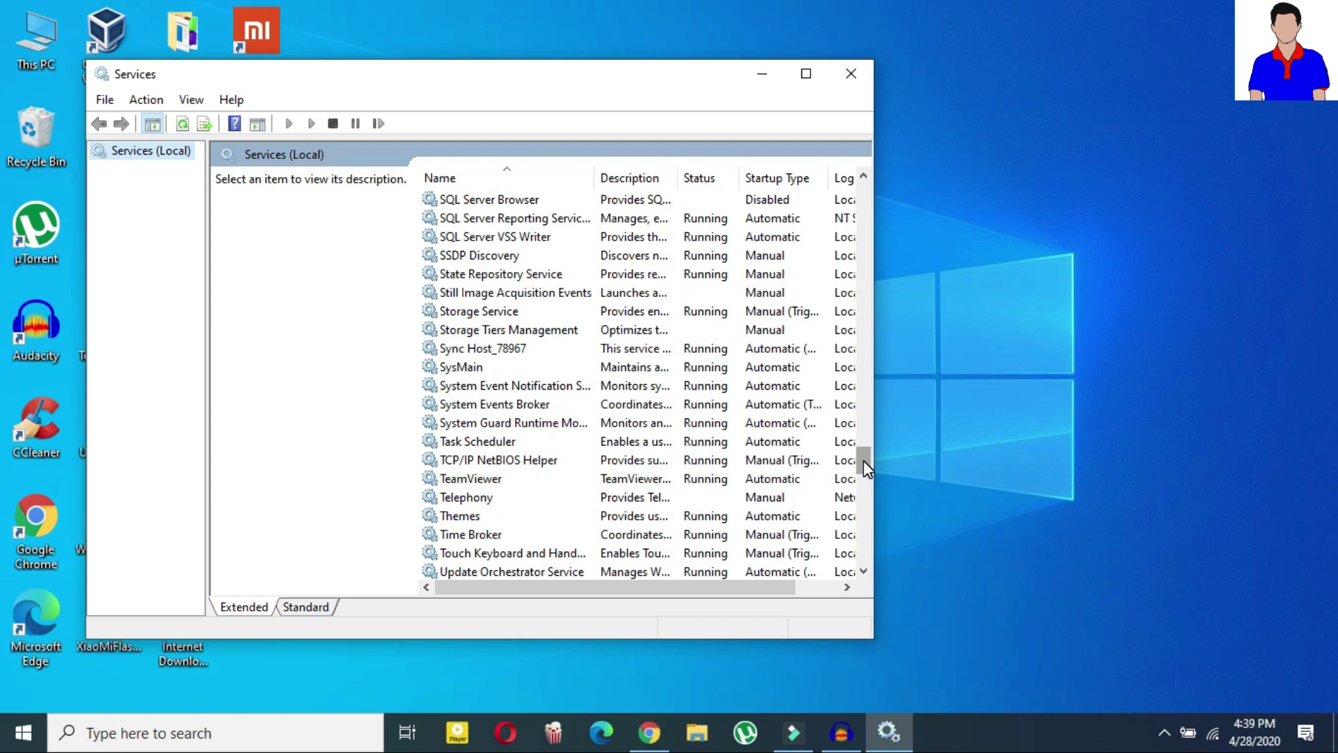
left_click(468, 370)
right_click(470, 377)
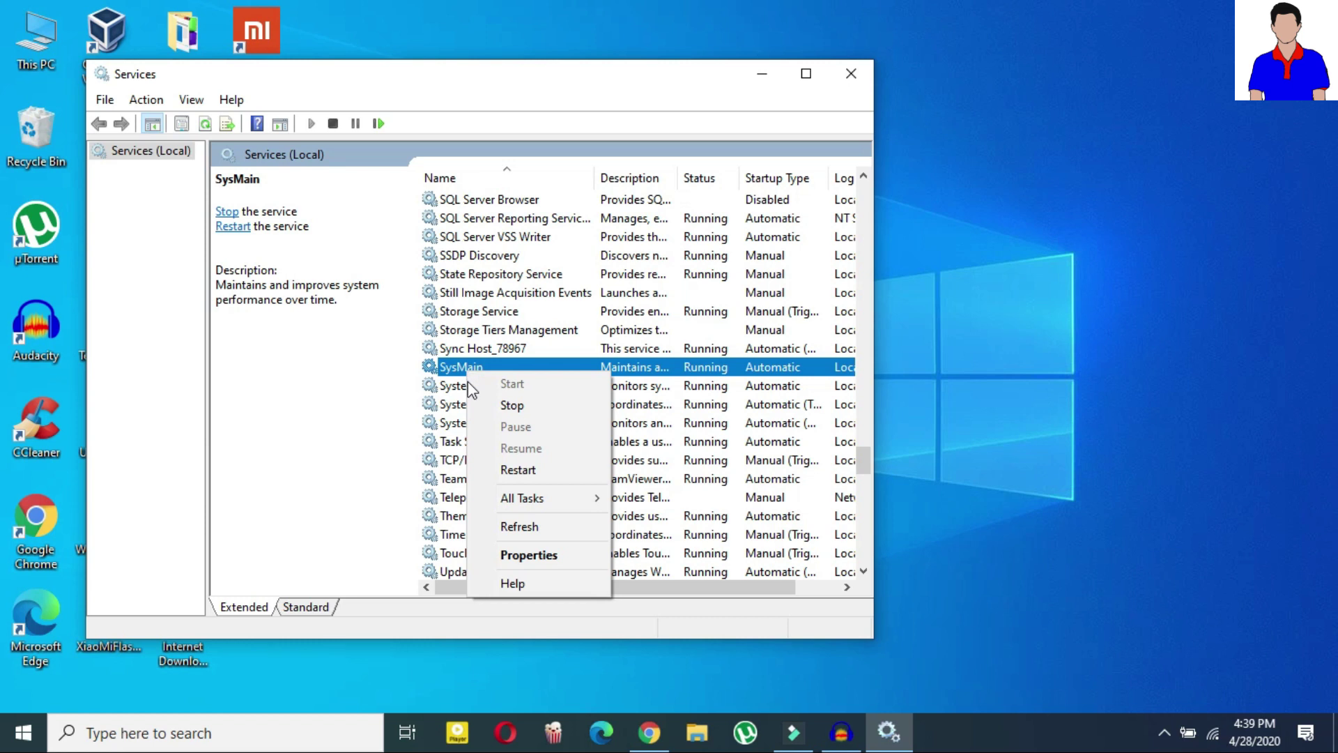
In SysMain Properties, stop the service, set Startup type to Disabled, apply and confirm.
left_click(514, 555)
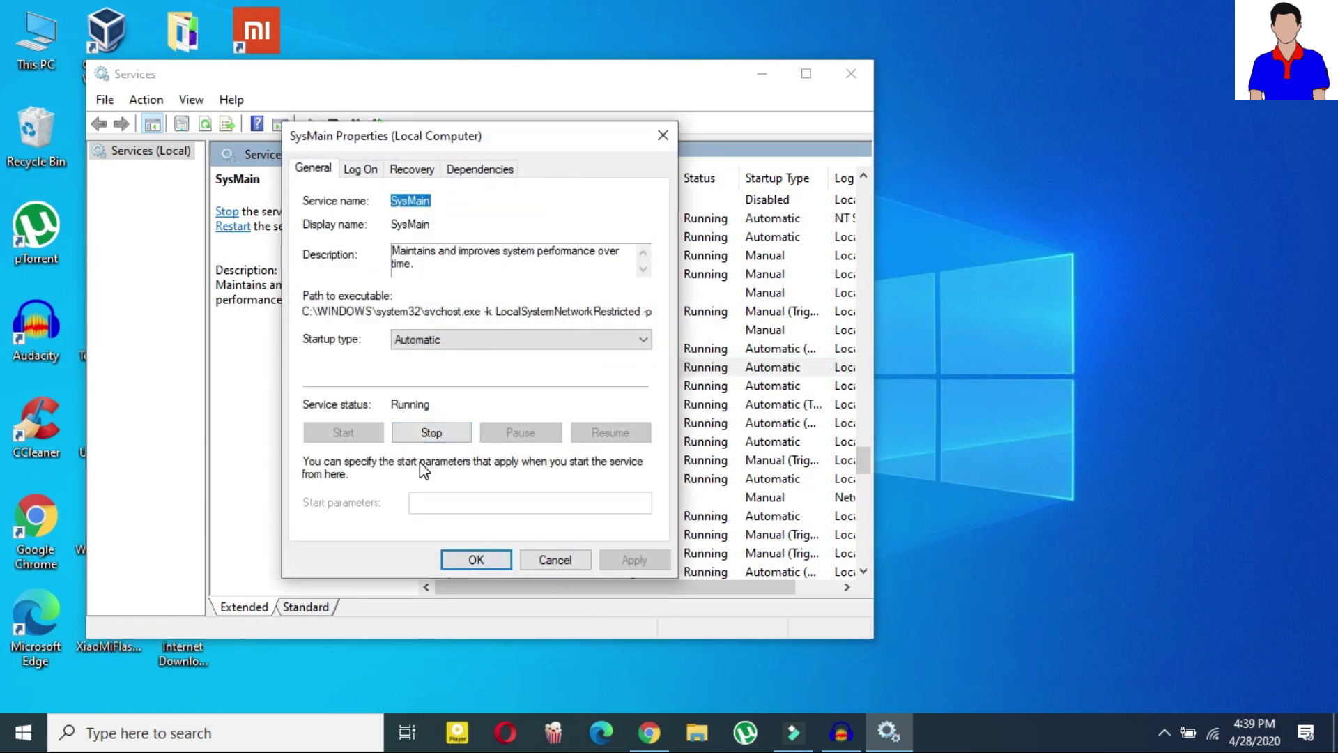
left_click(429, 437)
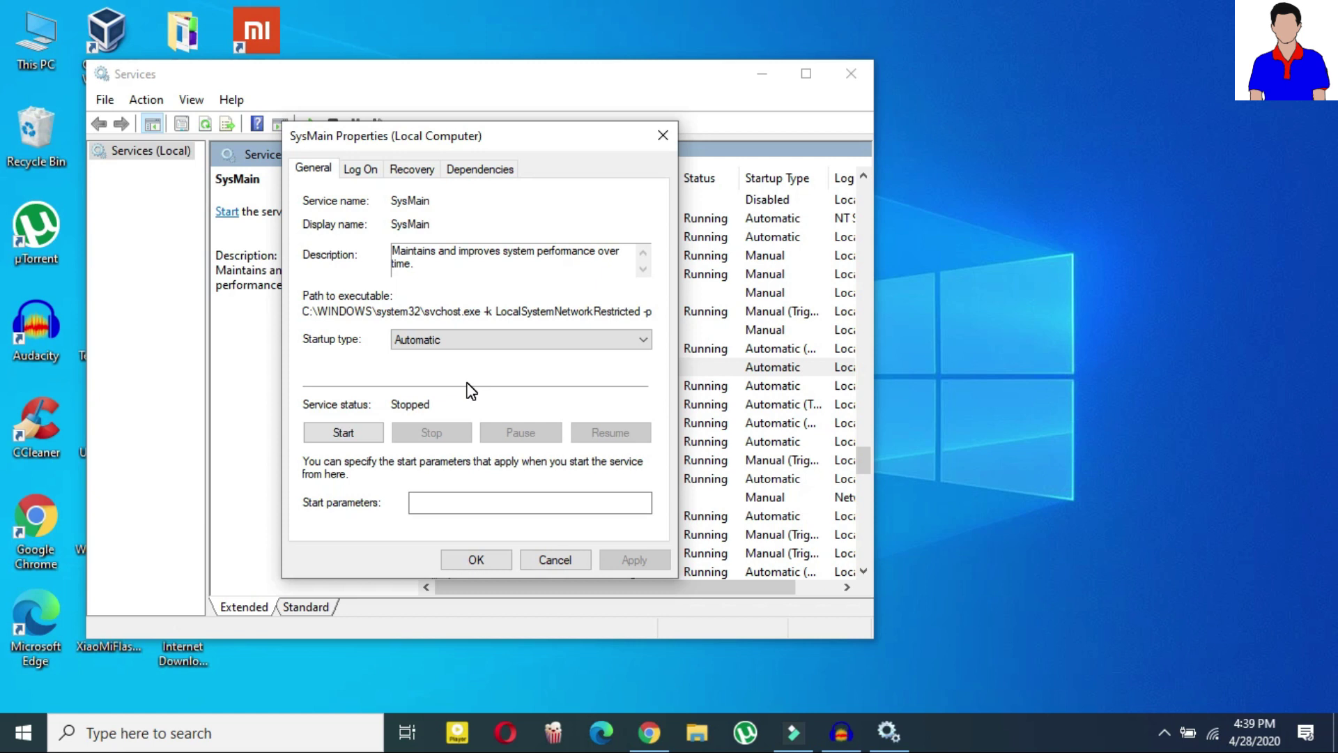
left_click(452, 342)
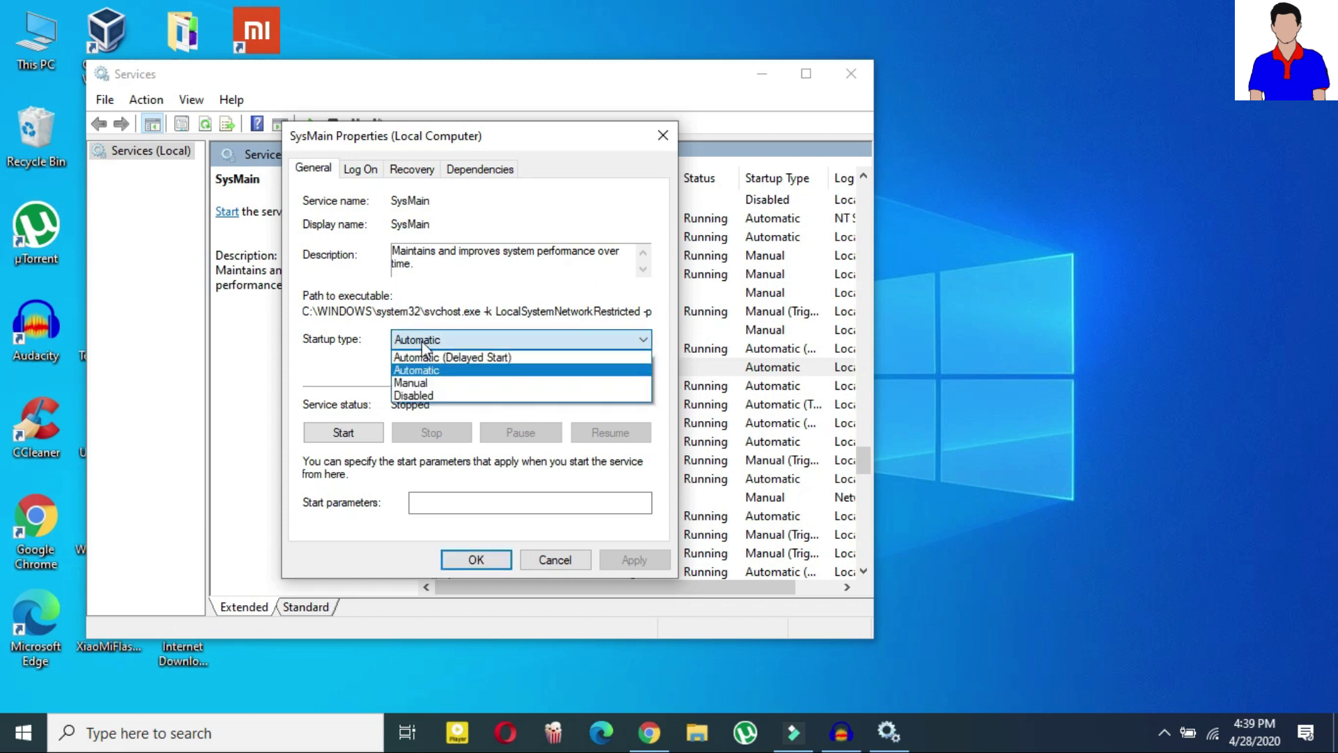
left_click(415, 396)
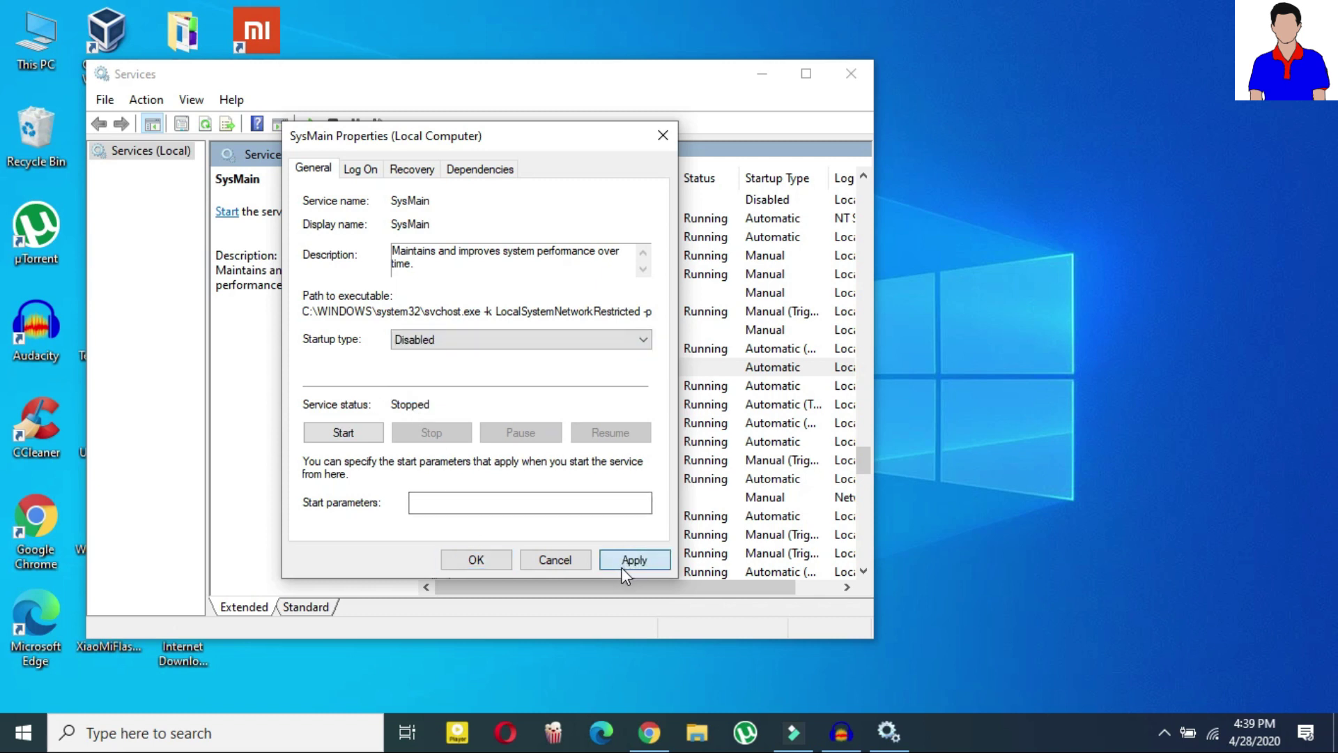
left_click(631, 560)
left_click(463, 564)
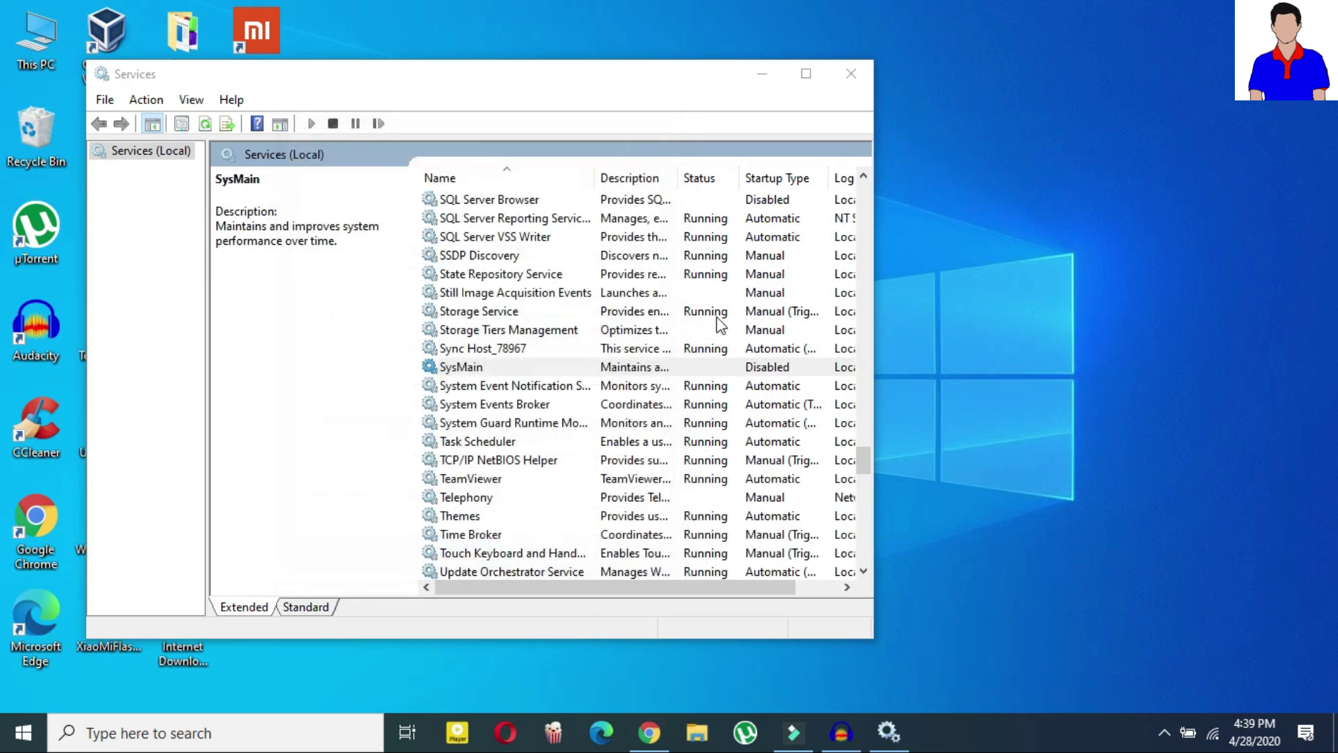
Close the Services window to return to the desktop.
left_click(843, 68)
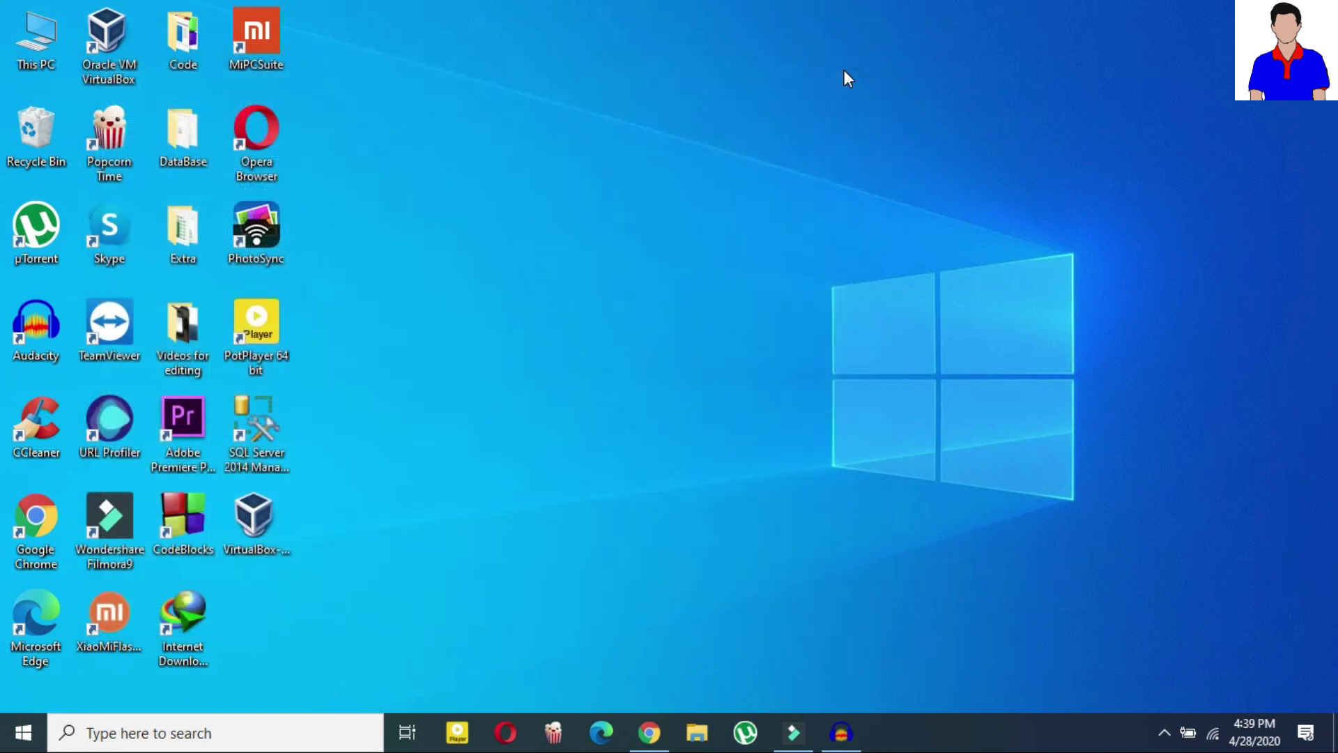